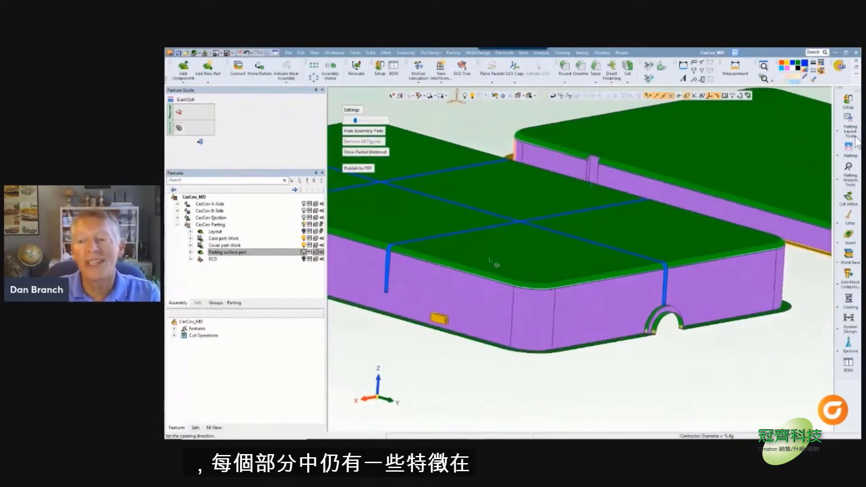
Step: Examine the molded clips and matching recesses along the side walls of the opened case and cover in the QuickSplit view
middle_click_drag(696, 262, 404, 293, "ctrl")
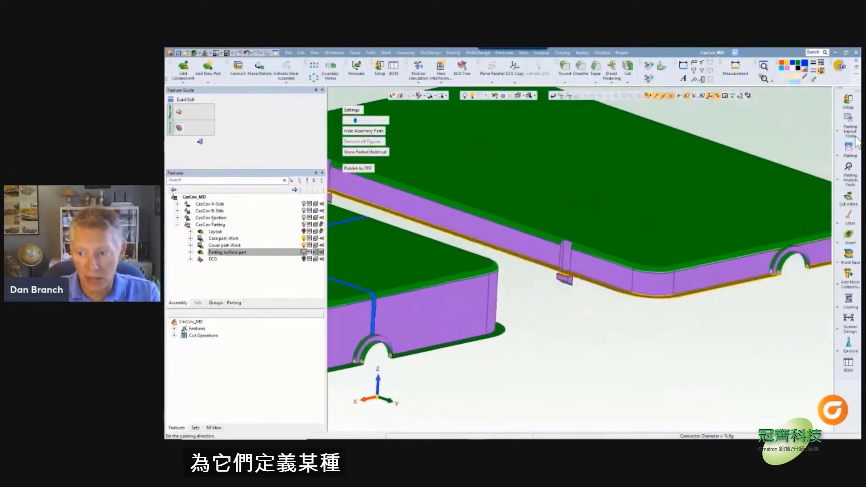
right_click_drag(623, 345, 598, 261, "ctrl")
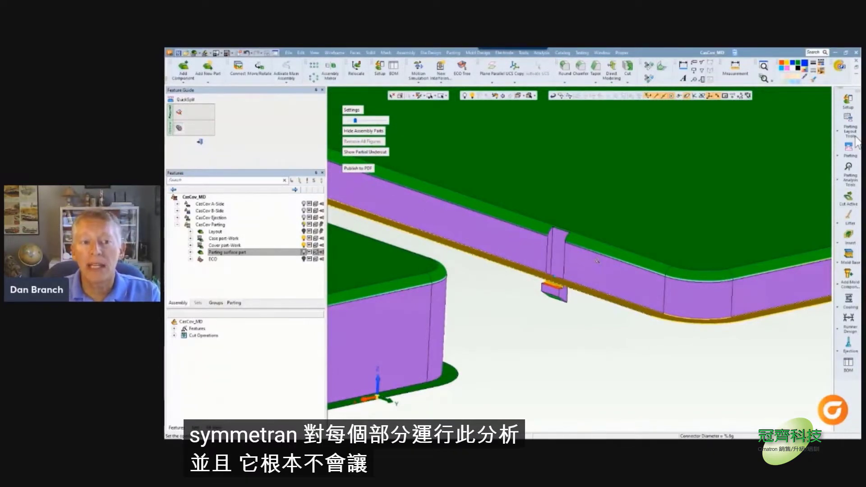
right_click_drag(598, 261, 547, 345, "ctrl")
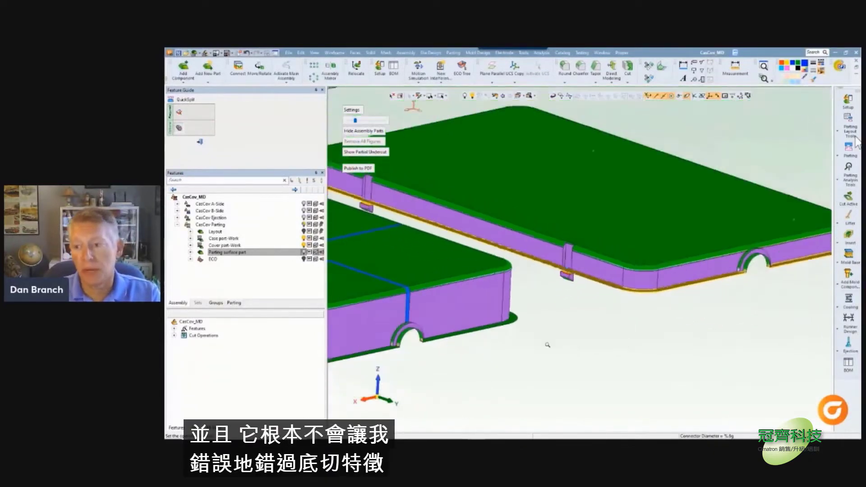
middle_click_drag(547, 345, 682, 279, "ctrl")
right_click_drag(649, 269, 641, 286, "ctrl")
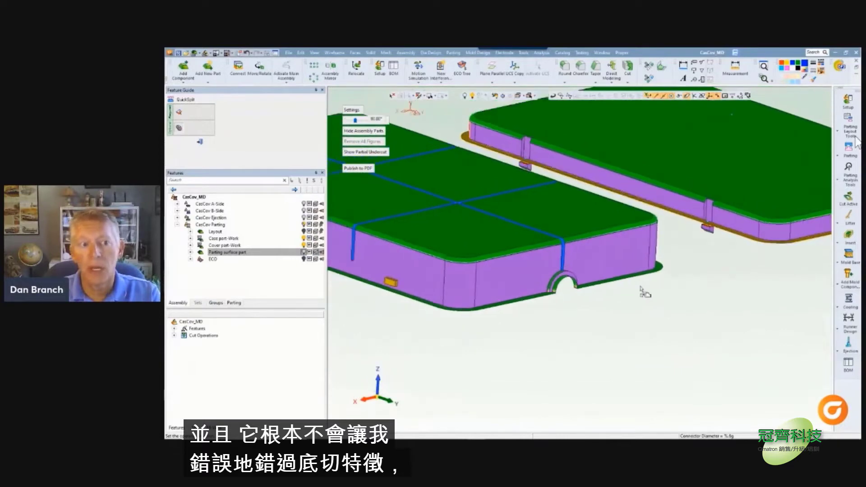
left_click_drag(641, 287, 633, 290, "ctrl")
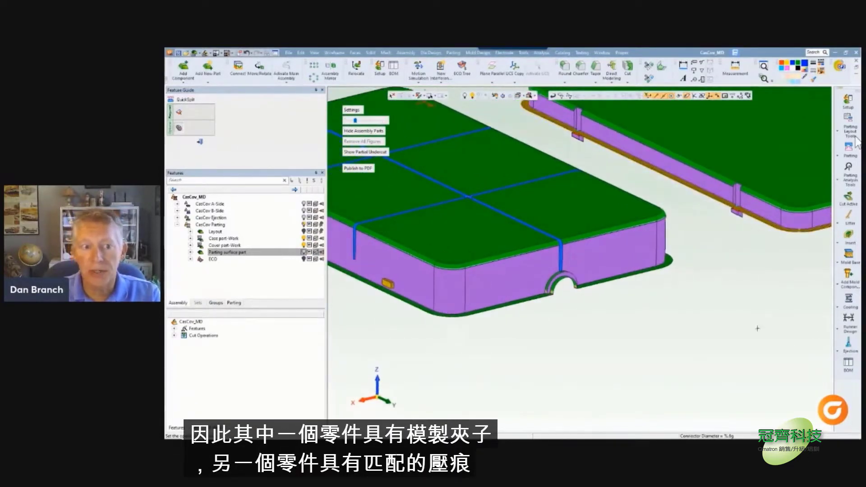
left_click_drag(744, 332, 739, 329, "ctrl")
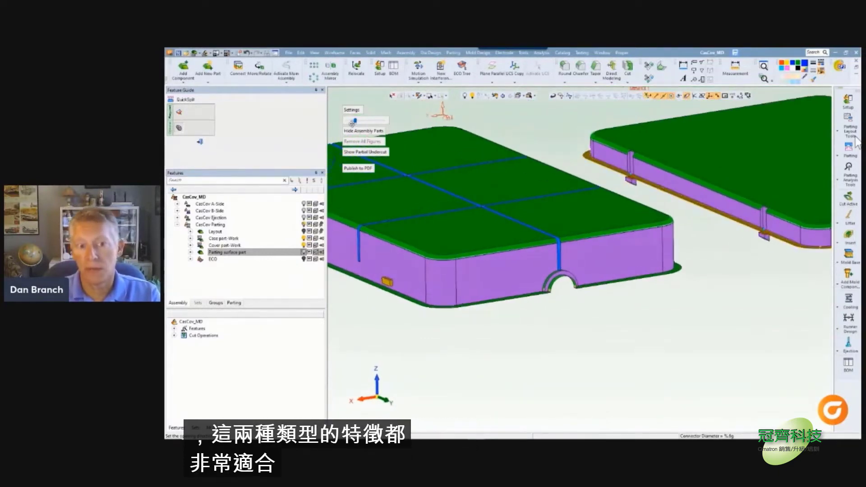
Step: Return the QuickSplit preview to its closed position and finish the QuickSplit analysis
left_click_drag(351, 121, 347, 121)
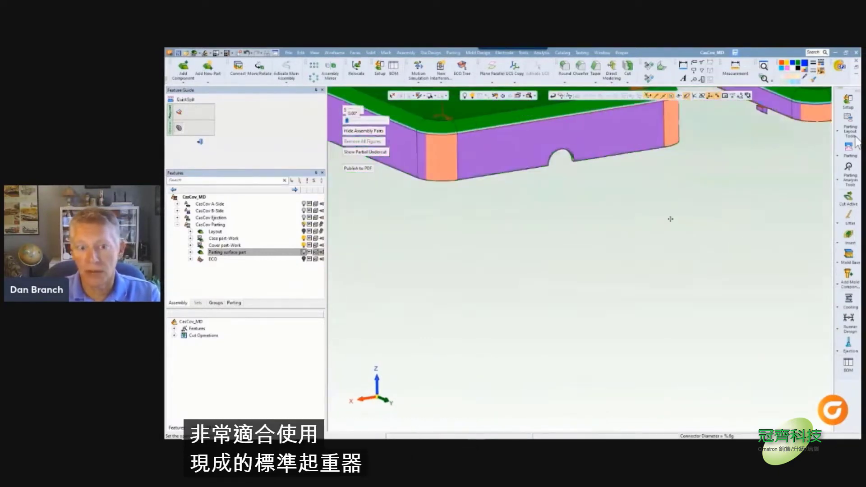
middle_click_drag(669, 222, 640, 373, "ctrl")
left_click_drag(640, 372, 643, 371, "ctrl")
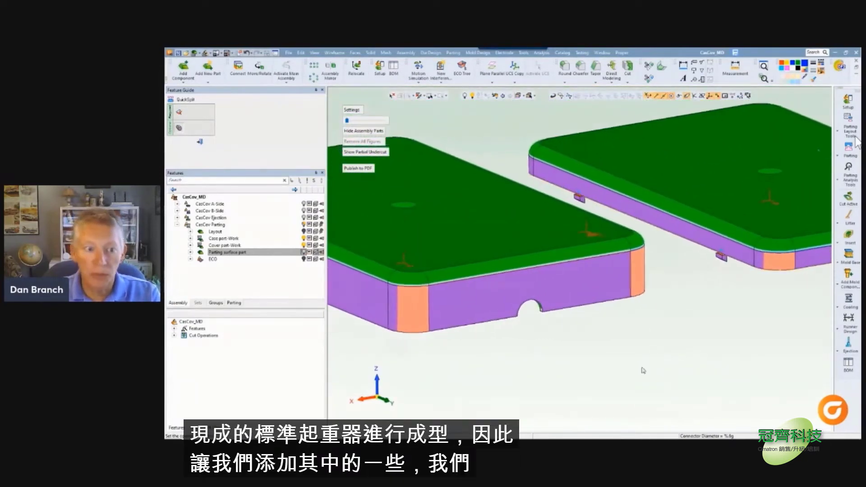
left_click(200, 143)
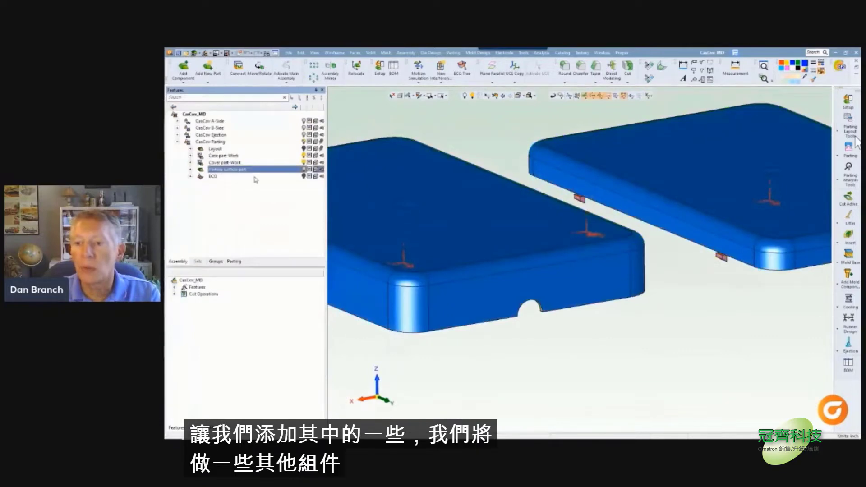
Step: Isolate the CasCov B-Side subassembly by hiding all other components
right_click(218, 128)
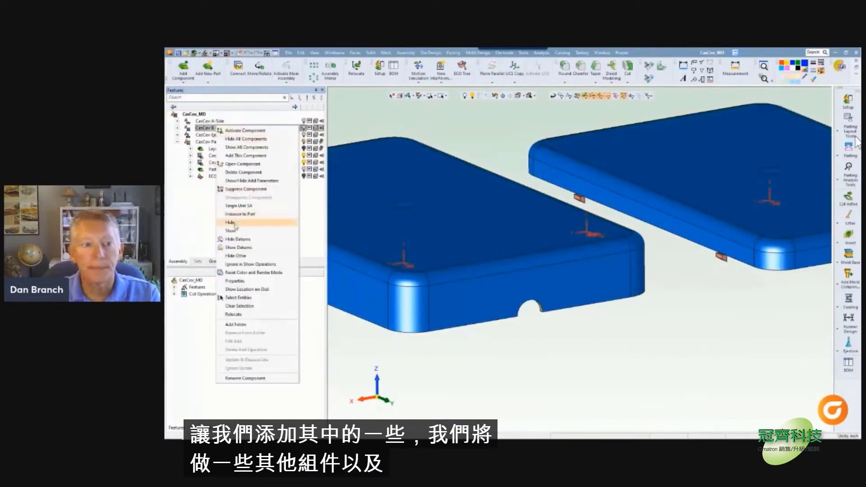
left_click(235, 256)
right_click_drag(626, 194, 636, 287, "ctrl")
mouse_move(638, 288)
left_mouse_down("ctrl")
mouse_move(644, 296)
mouse_move(637, 287)
left_mouse_up("ctrl")
right_click_drag(637, 287, 641, 304, "ctrl")
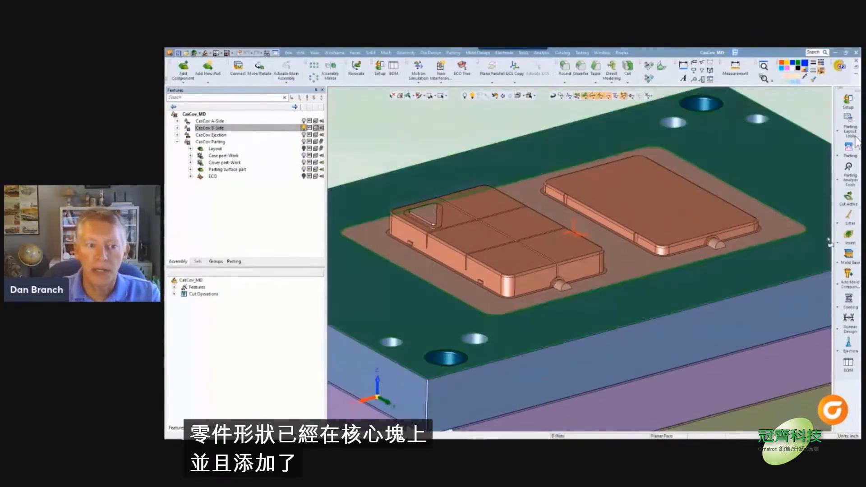
Step: Review the mold base's plate set, the B Plate thickness options and the leader pin locations in the Mold-base Plate Set Wizard, and finish it
left_click(848, 258)
left_click(809, 267)
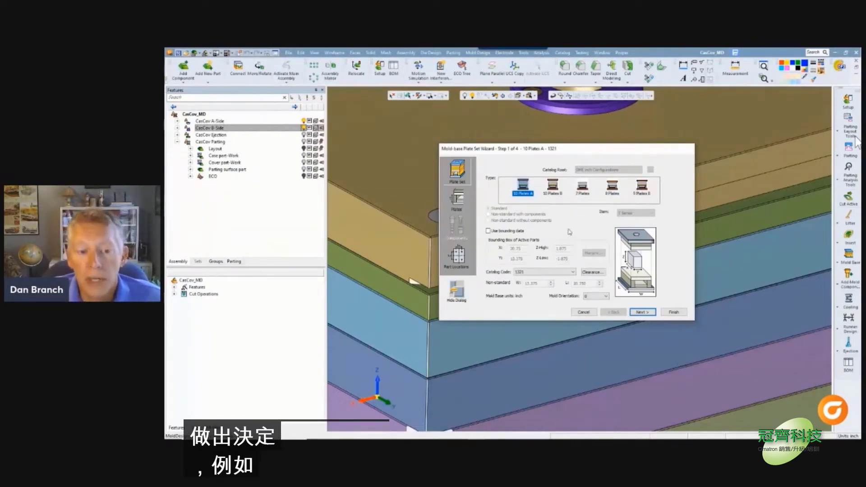
left_click(641, 312)
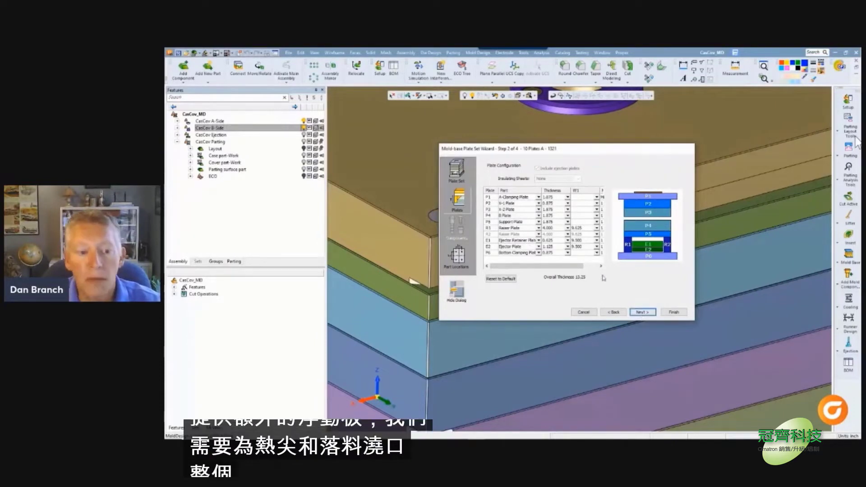
left_click(568, 216)
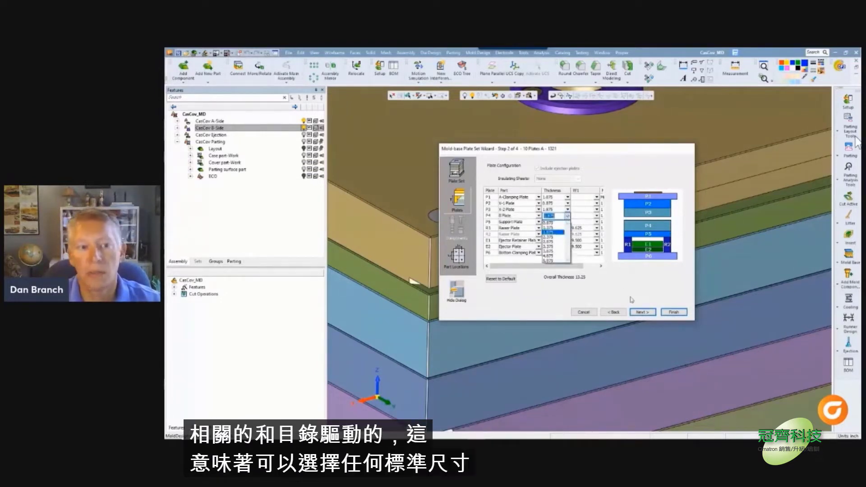
left_click(640, 313)
left_click(639, 312)
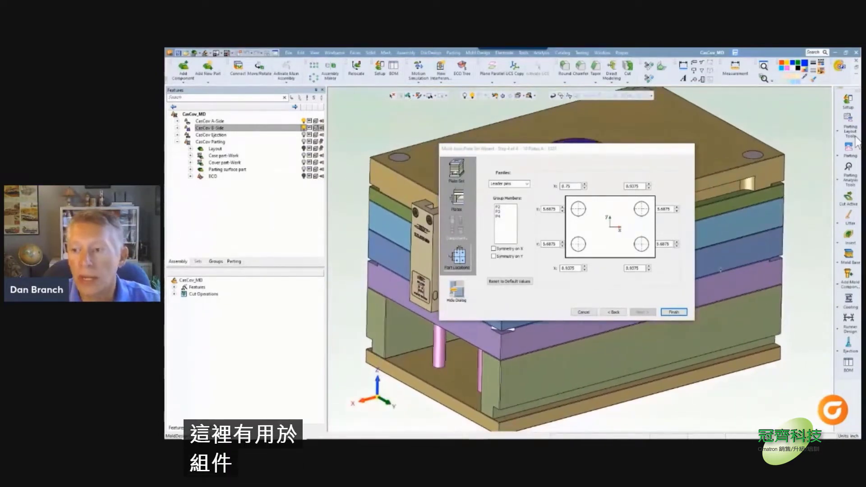
left_click(673, 312)
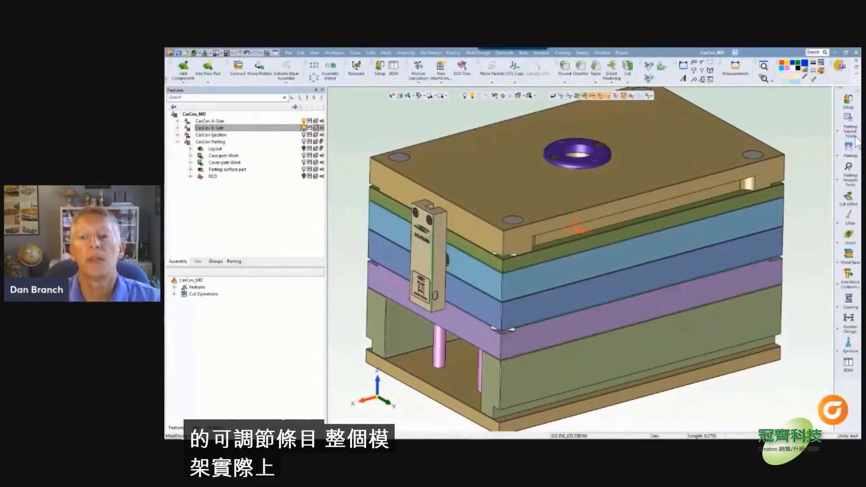
Step: Expand the CasCov A-Side down to the first EZL latch lock and hide its Body to expose the internal parts
middle_click_drag(632, 280, 629, 255)
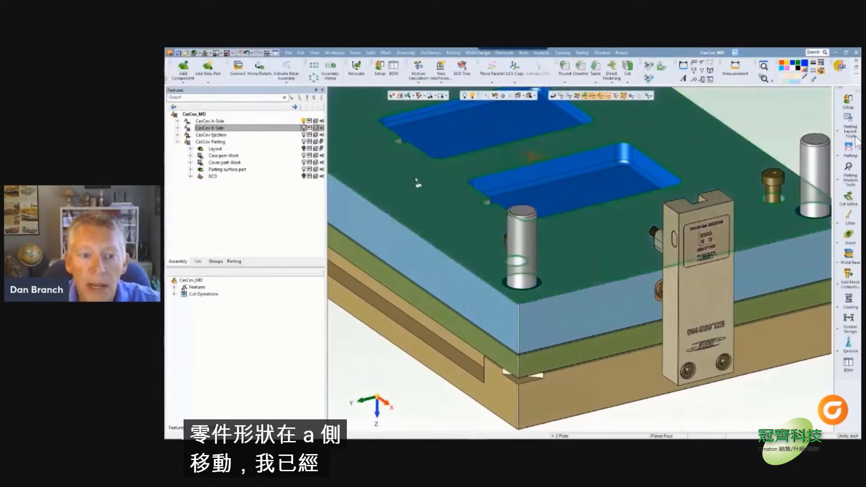
left_click(177, 121)
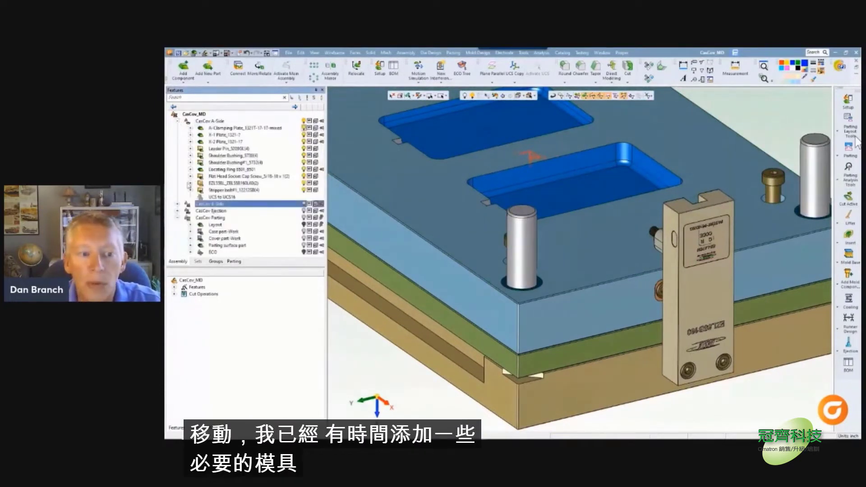
left_click(191, 183)
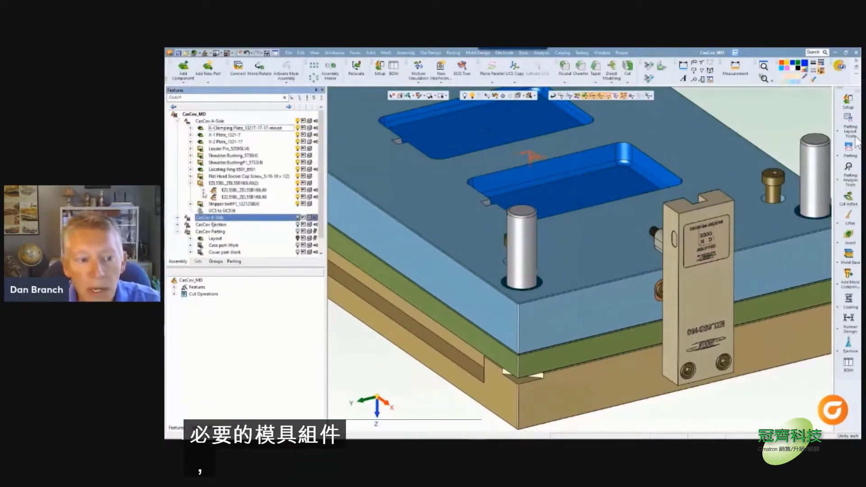
left_click(203, 190)
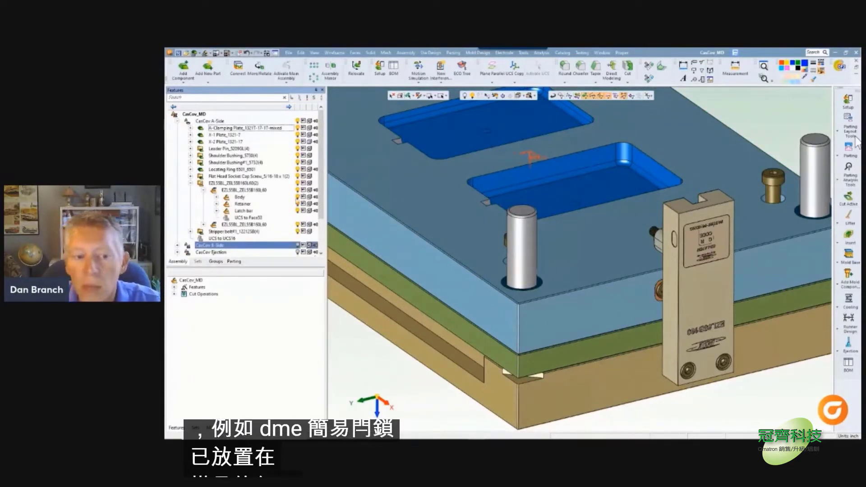
left_click(239, 196)
left_click(297, 197)
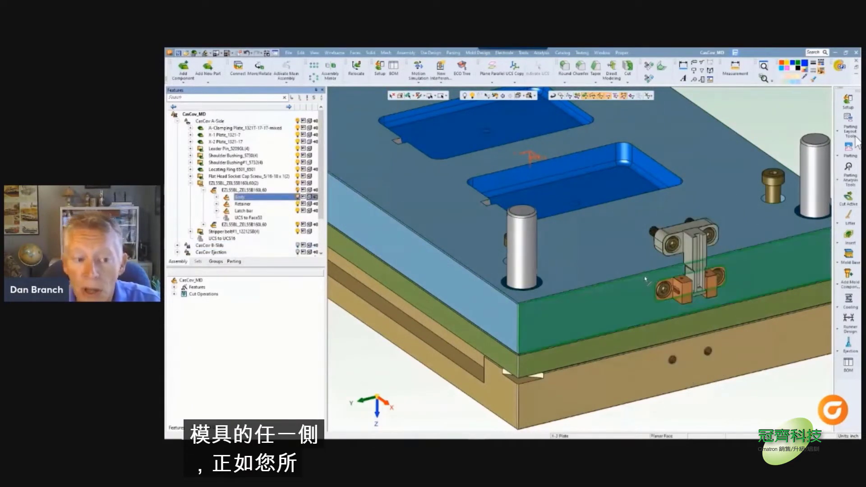
middle_click_drag(646, 279, 589, 274, "ctrl")
mouse_move(589, 275)
right_mouse_down("ctrl")
mouse_move(603, 286)
mouse_move(596, 279)
right_mouse_up("ctrl")
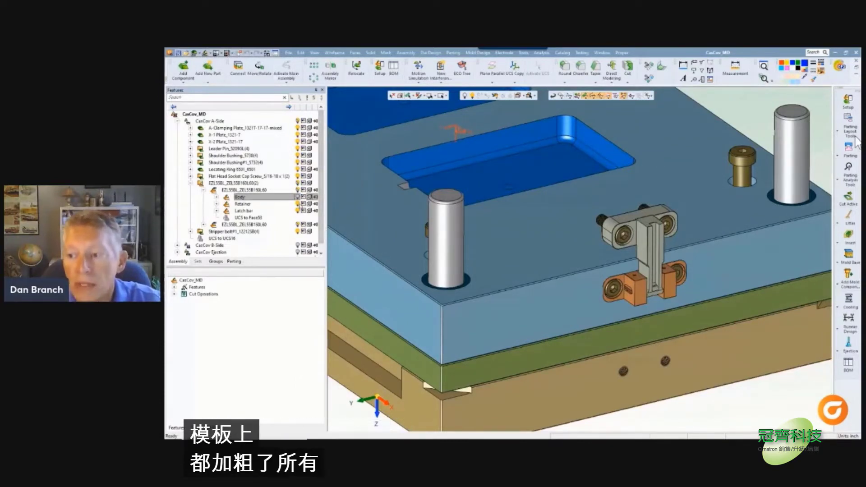
Step: Temporarily hide the latch lock's Retainer and Latch bar to inspect the pocket cut in the plate, and show both again
left_click(298, 204)
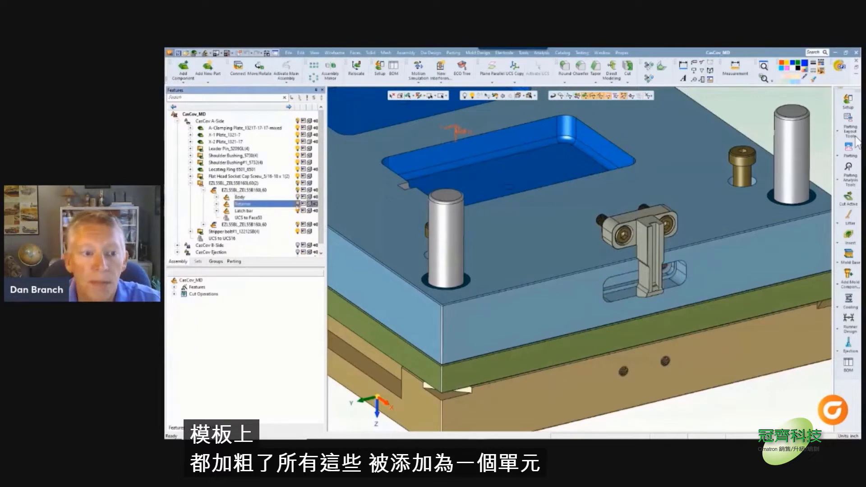
left_click(297, 211)
middle_click_drag(570, 267, 346, 258)
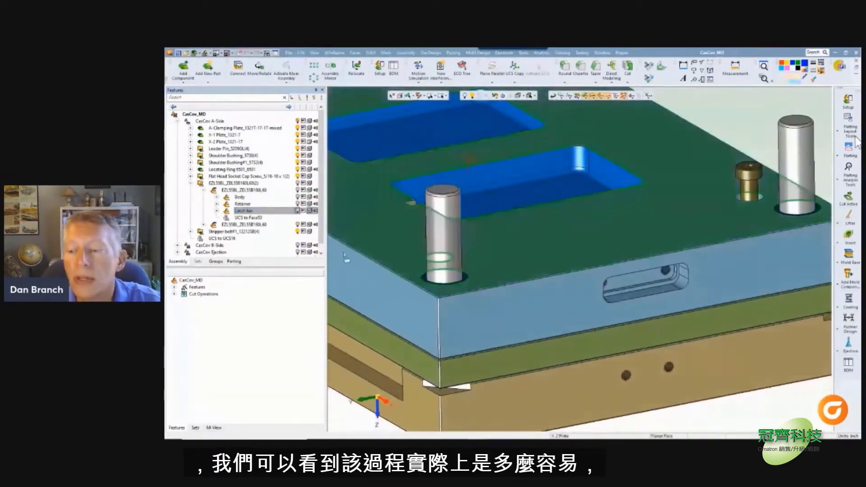
left_click(298, 204)
left_click(298, 210)
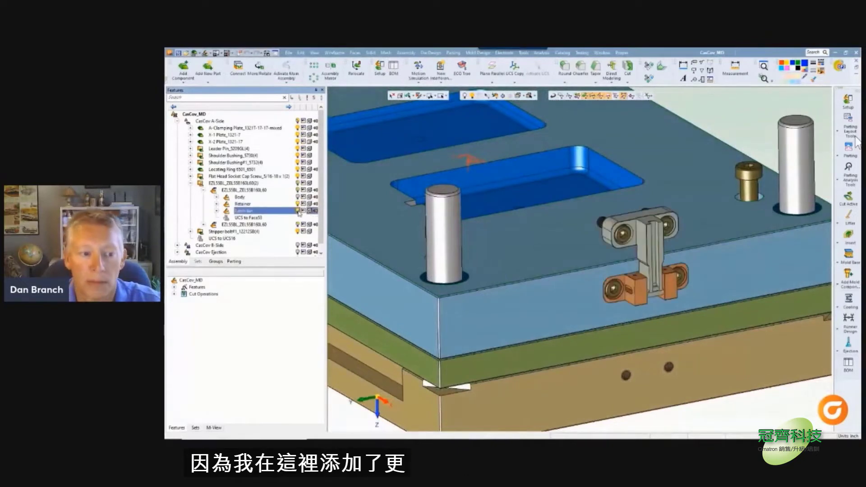
Step: Open the Mold Parts selection in the DME inch catalog and browse the hex knockout extensions, selecting record BCPEH1512
scroll(616, 273, "up", 3)
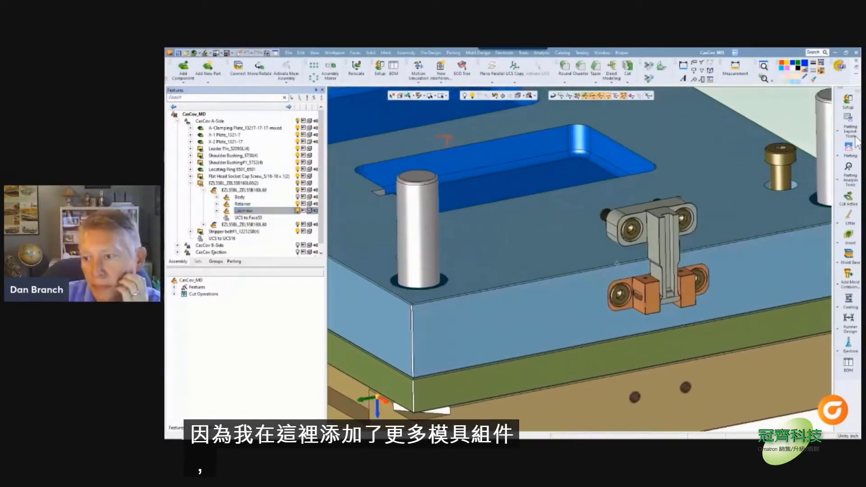
middle_click_drag(616, 273, 633, 260)
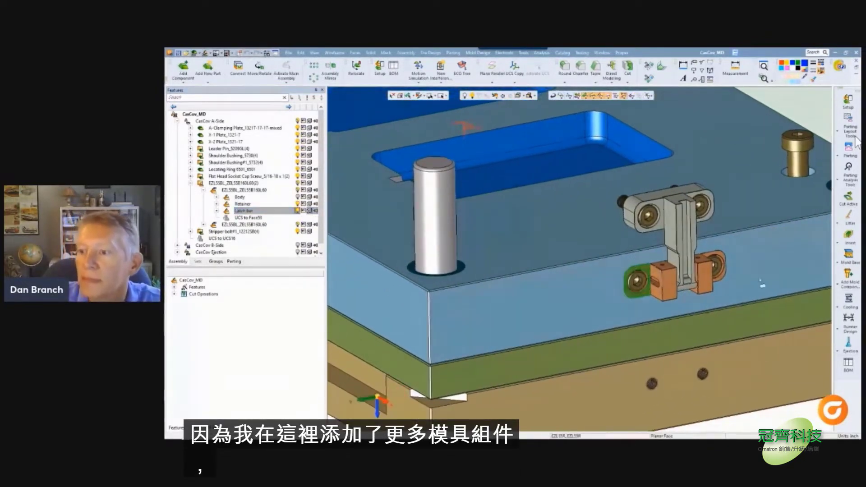
left_click(838, 284)
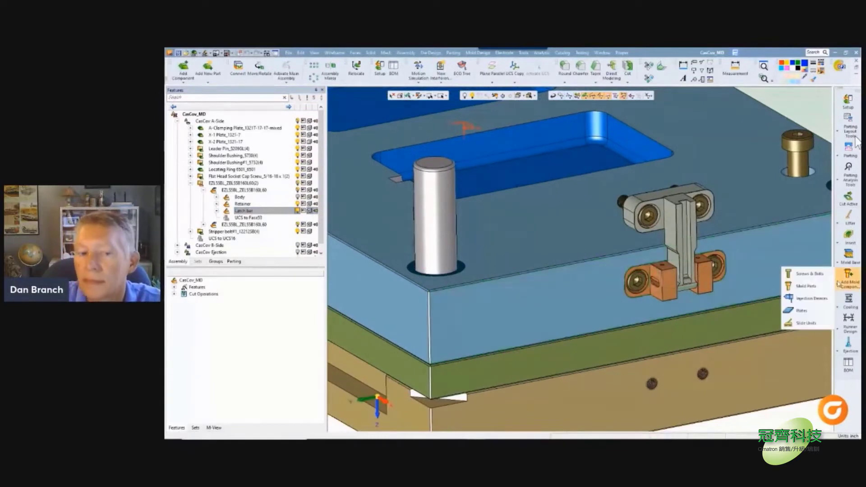
left_click(807, 287)
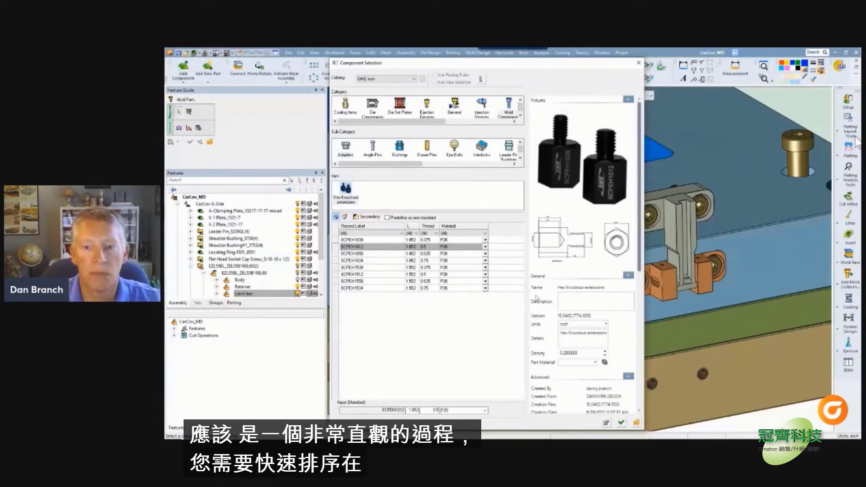
left_click(383, 268)
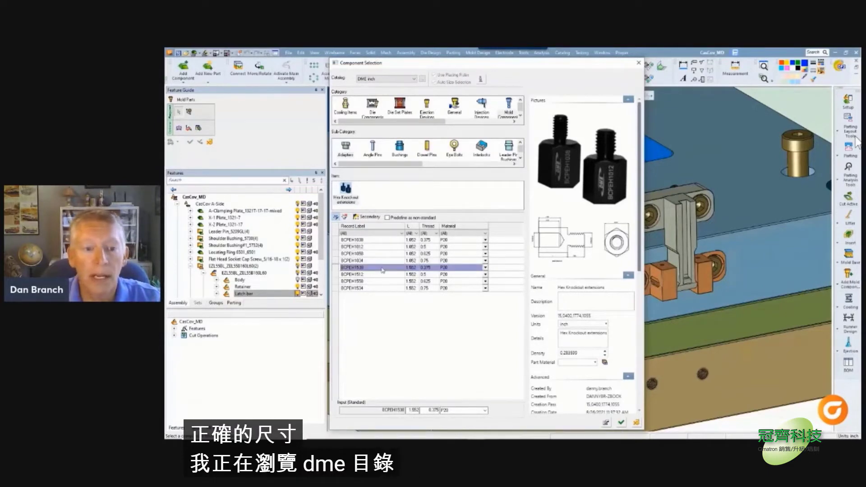
left_click(370, 275)
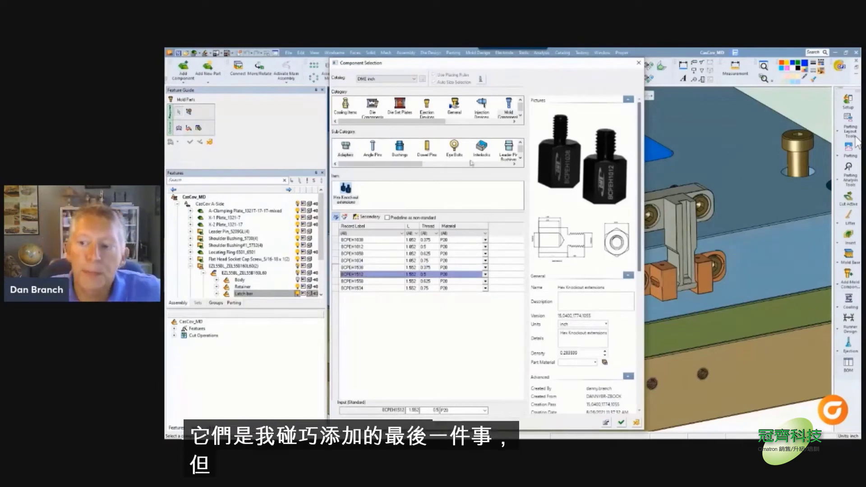
Step: Choose the LT Series Roller Locks from the Interlocks and place one on the A-side plate's front face, beside the latch lock
left_click(482, 148)
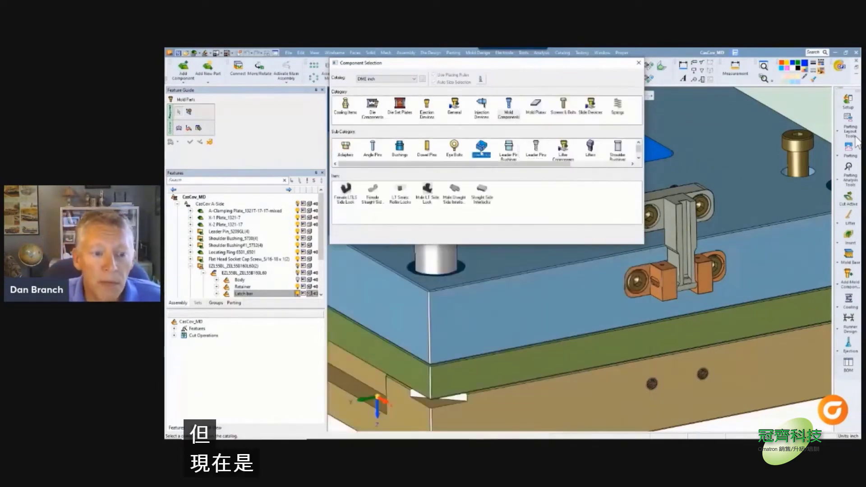
left_click(393, 197)
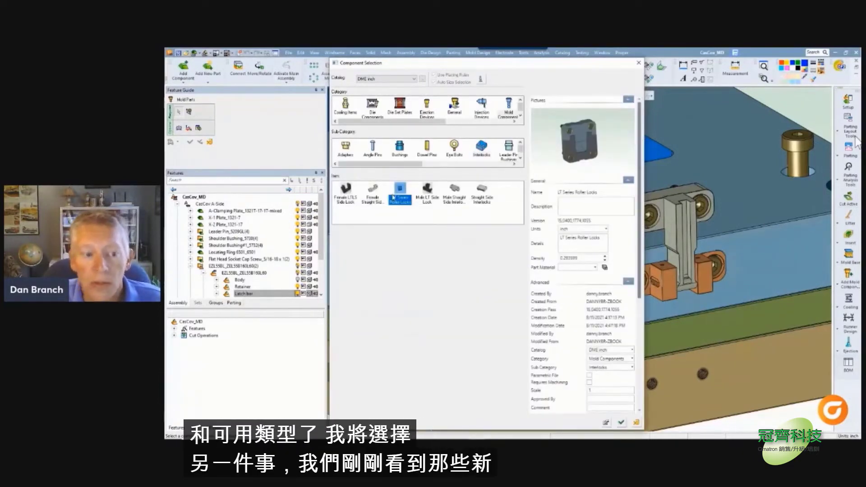
left_click(624, 422)
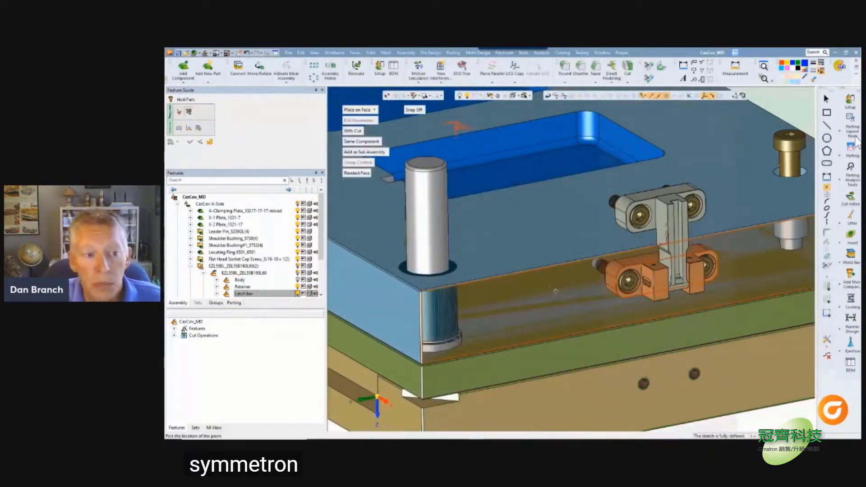
left_click(529, 275)
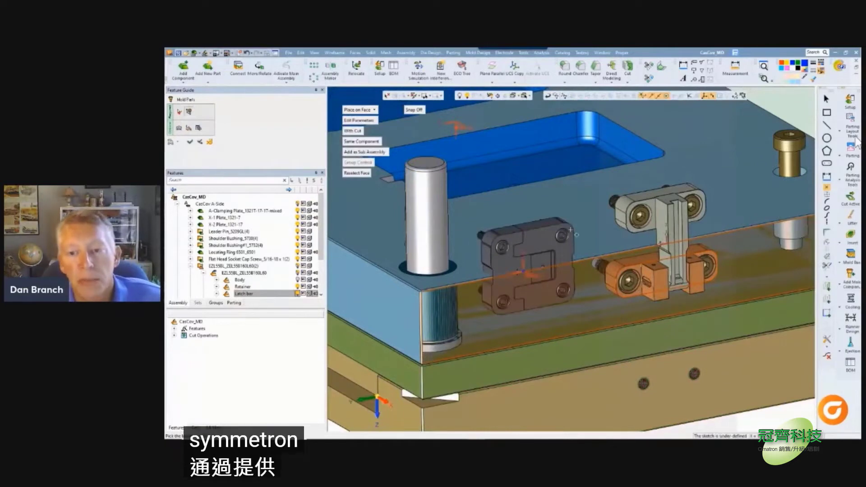
Step: Dimension the roller lock's horizontal distance from the latch lock and set it to 2.375
left_click(827, 176)
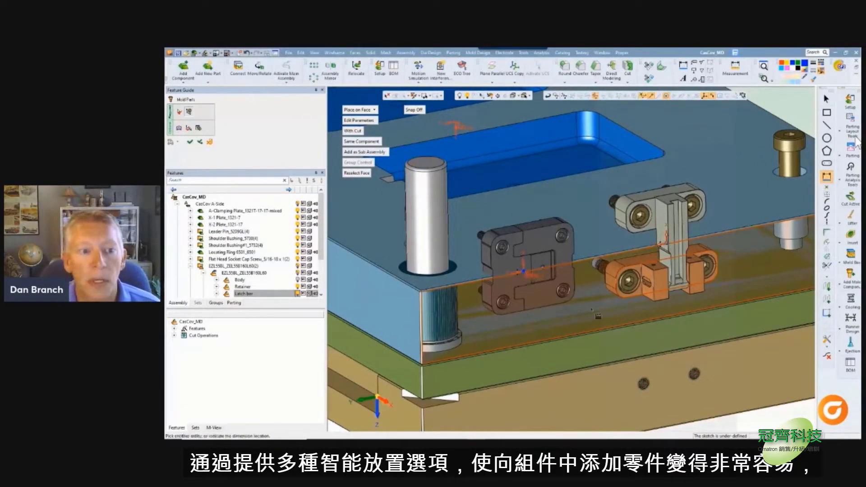
left_click(593, 312)
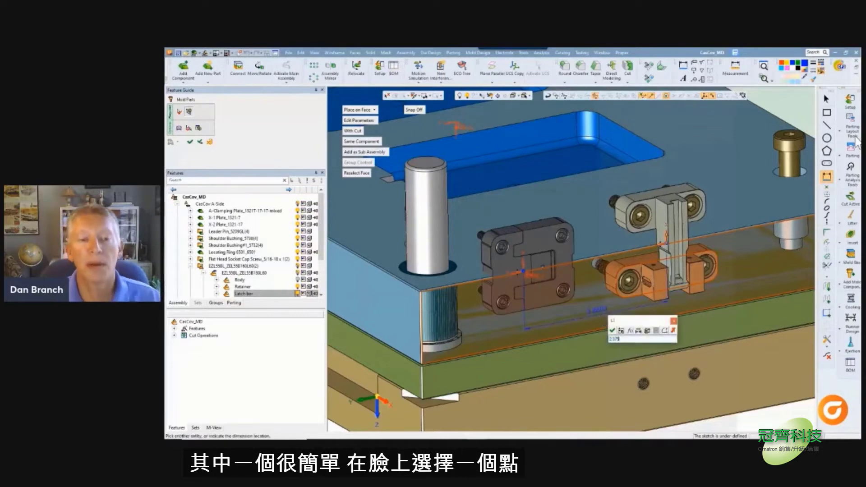
key("Return")
Step: Rotate the roller lock 90 degrees about its Z axis and return to the placement point stage
left_click(179, 129)
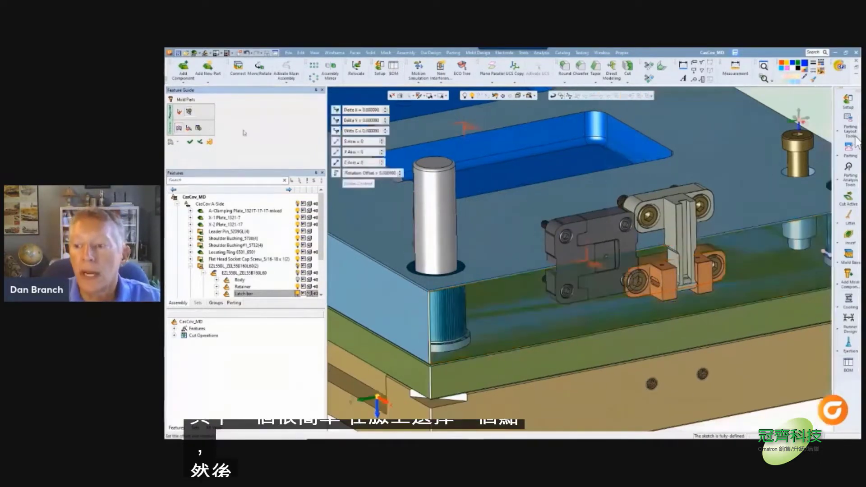
left_click(357, 163)
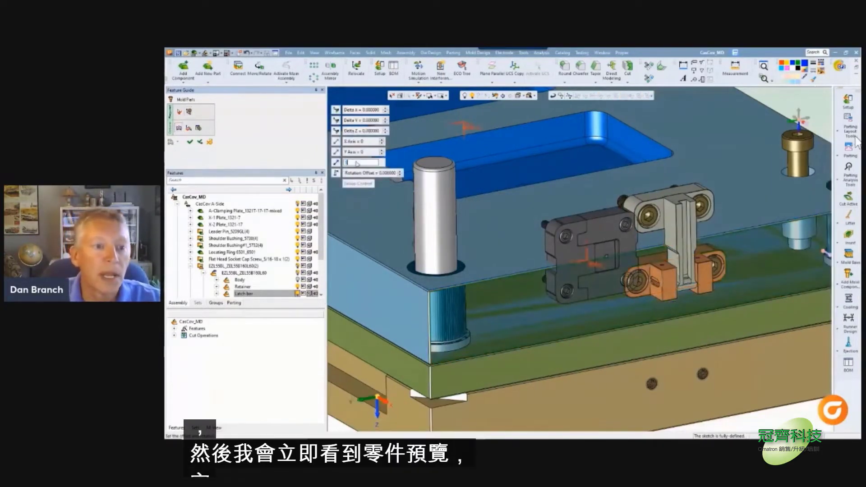
type("90")
key("Return")
left_click(189, 112)
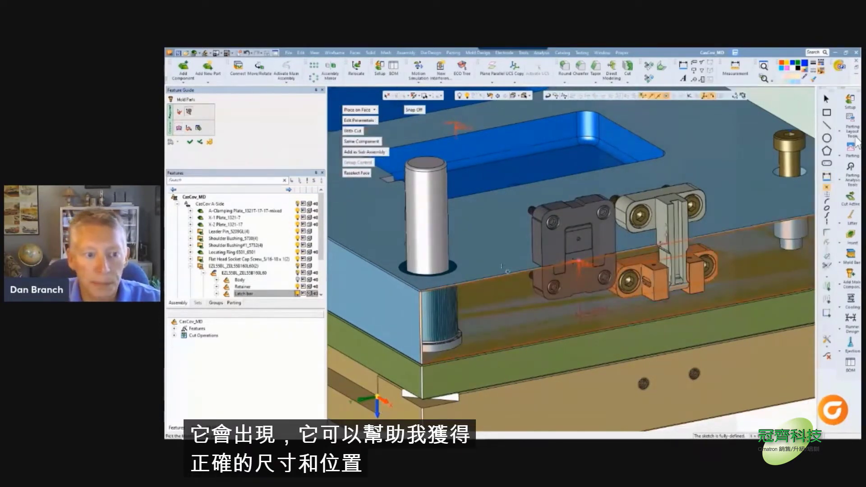
Step: Edit the roller lock's parameters and choose a smaller catalog size for the Male LT Side Lock, resizing the mechanism
right_click_drag(502, 267, 495, 243, "ctrl")
mouse_move(495, 242)
left_mouse_down("ctrl")
mouse_move(489, 234)
mouse_move(494, 242)
left_mouse_up("ctrl")
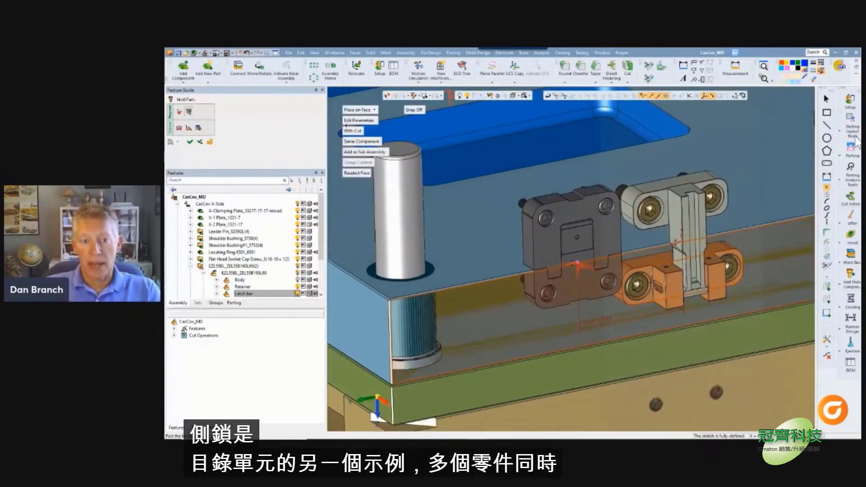
left_click(359, 121)
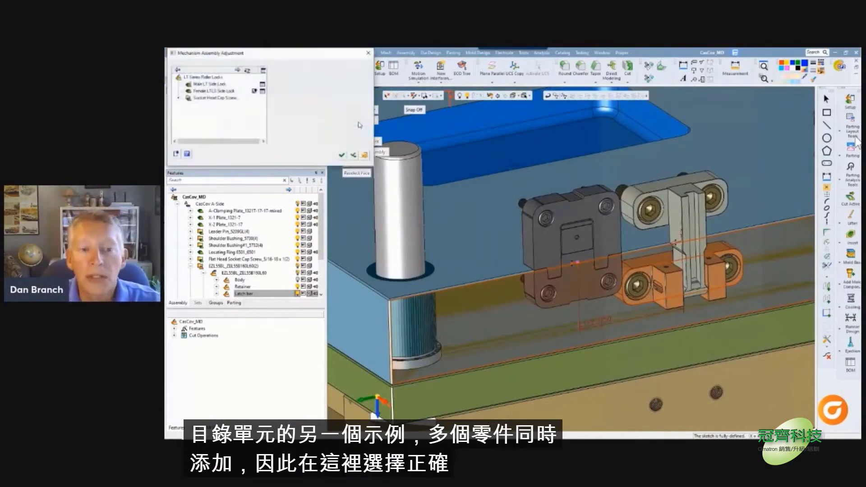
left_click_drag(282, 54, 508, 136)
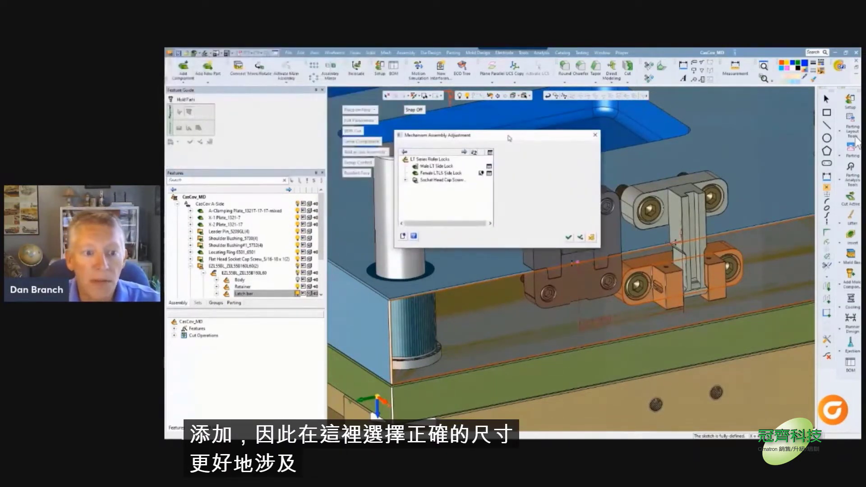
left_click(489, 166)
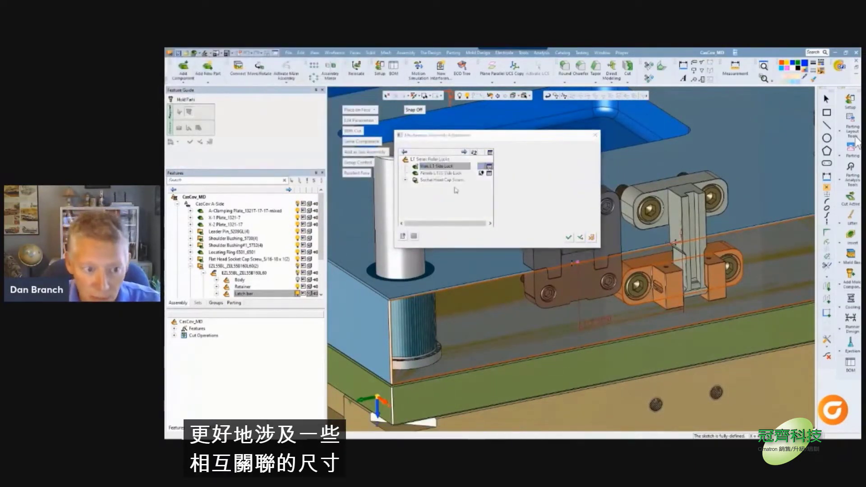
left_click(240, 161)
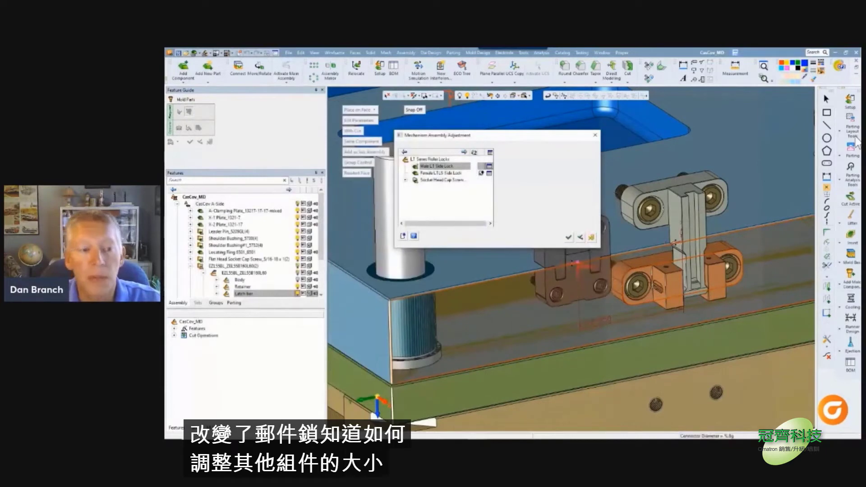
left_click(570, 238)
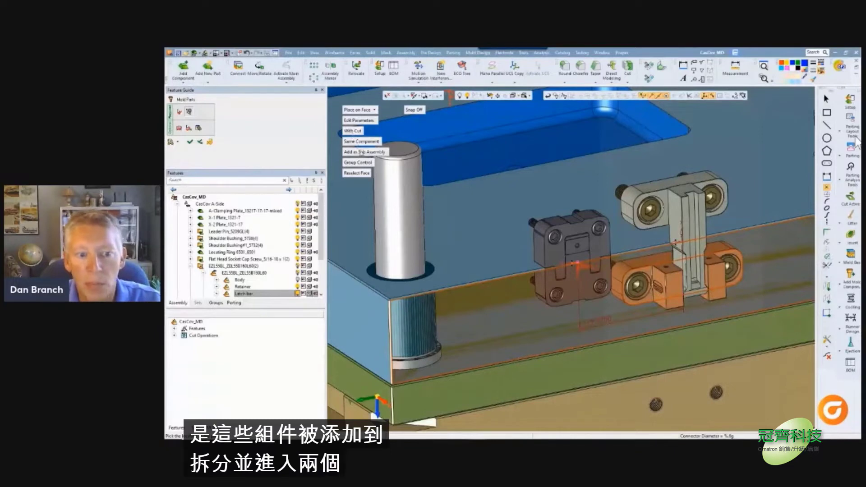
Step: Switch to distributed adding and assign the Male LT Side Lock and its two socket head cap screws to CasCov A-Side
left_click(362, 152)
left_click(473, 263)
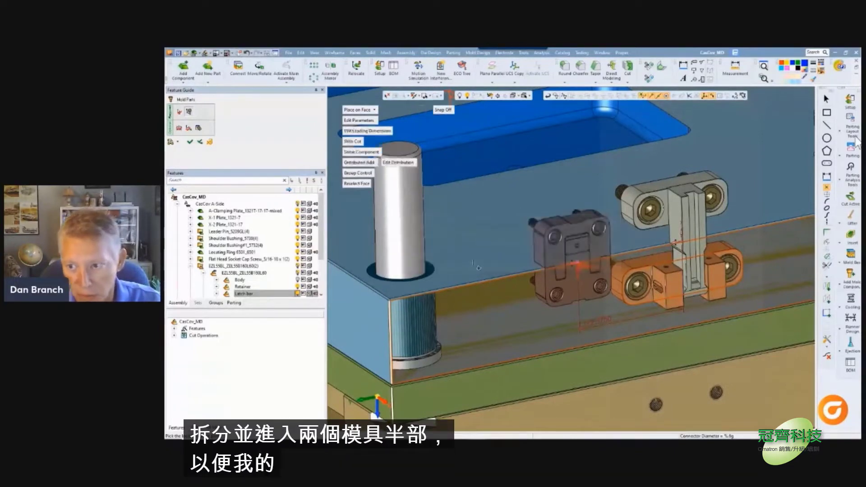
left_click(398, 162)
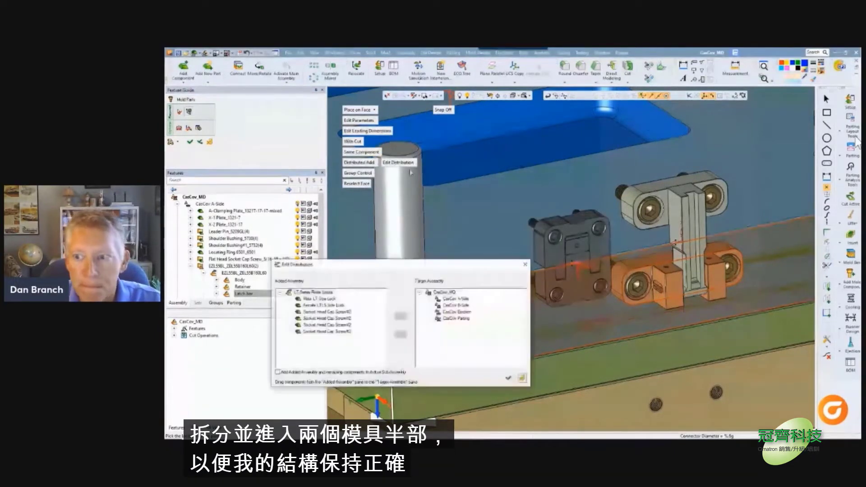
left_click_drag(412, 267, 510, 240)
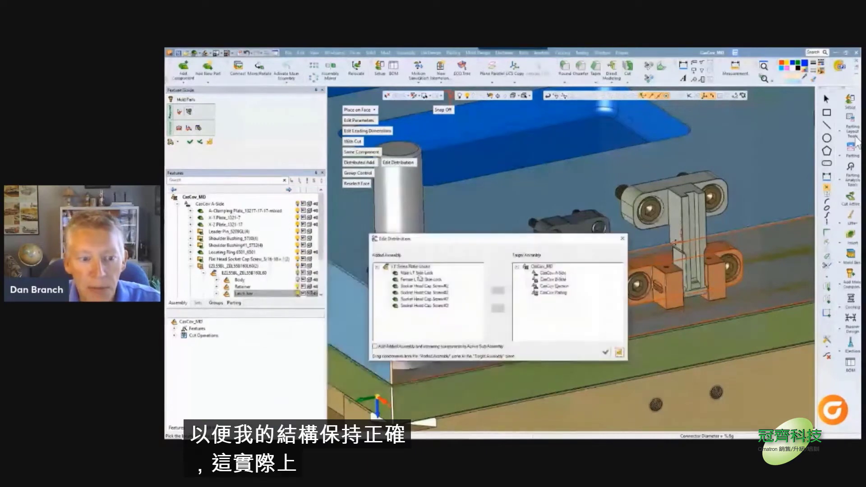
left_click(440, 292, "ctrl")
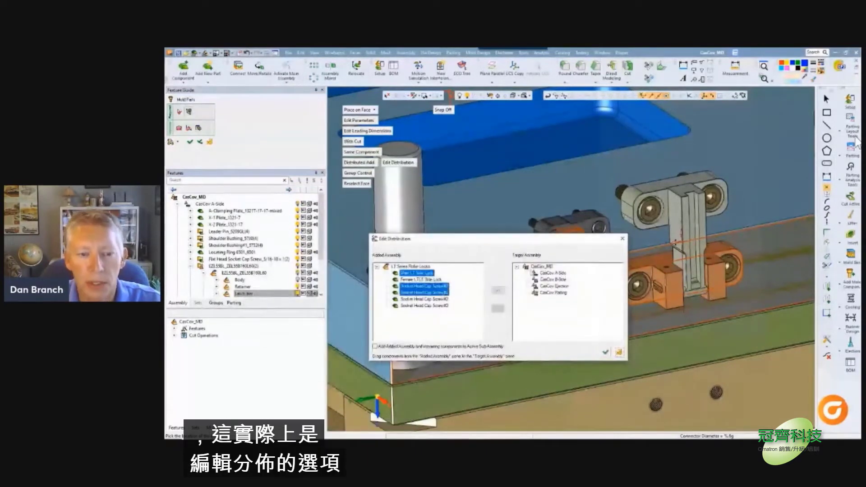
left_click_drag(425, 292, 553, 273)
left_click(498, 291)
Step: Assign the Female LTLS Side Lock and the remaining two screws to CasCov B-Side, and finish adding the roller lock with its cuts
left_click(422, 274)
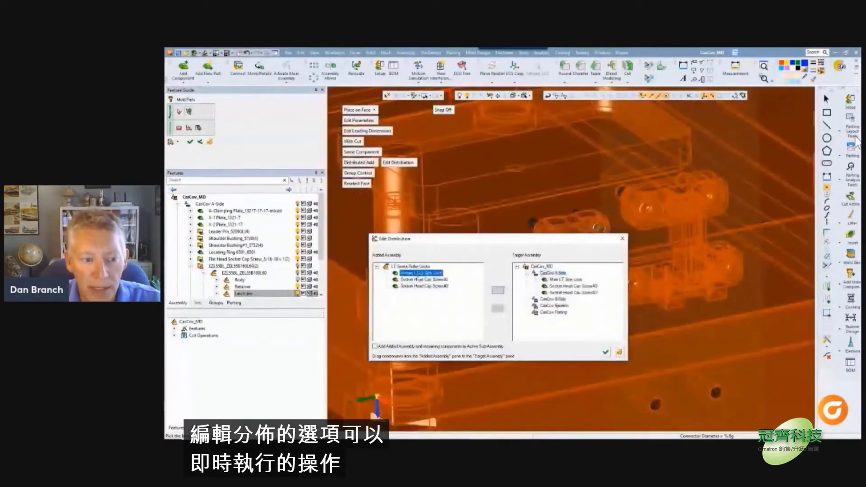
left_click(423, 280, "ctrl")
left_click(424, 287, "ctrl")
left_click(548, 299)
left_click(497, 292)
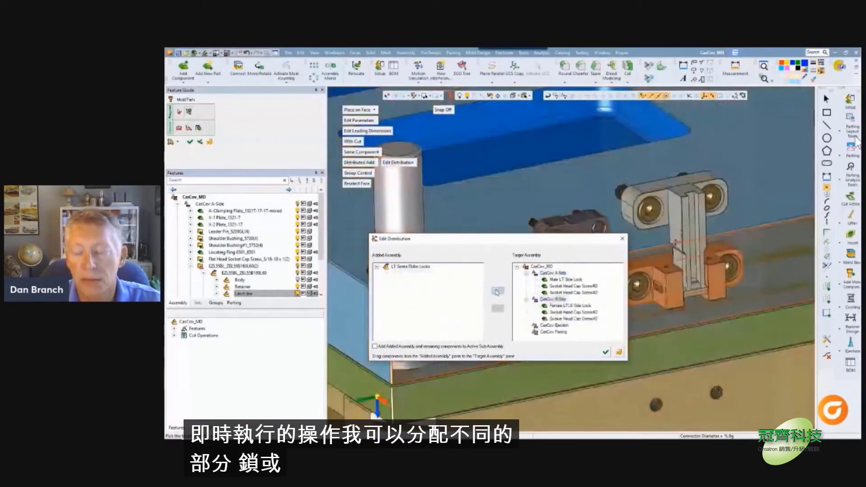
left_click(606, 353)
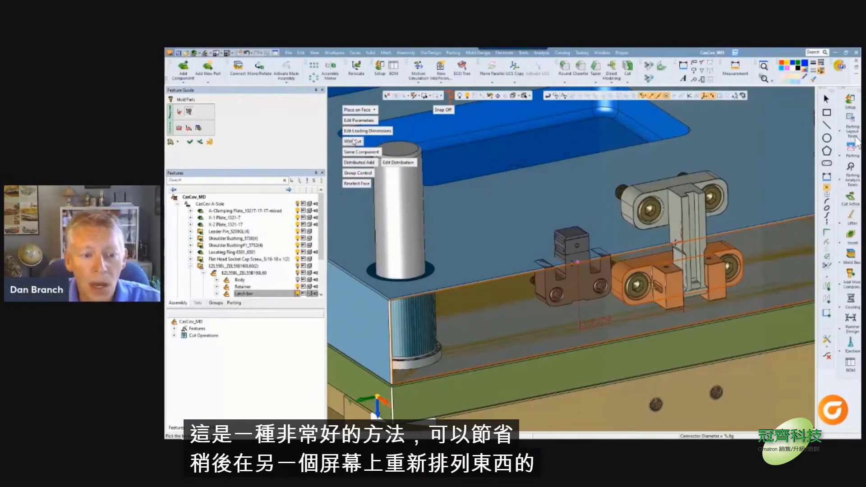
left_click(192, 142)
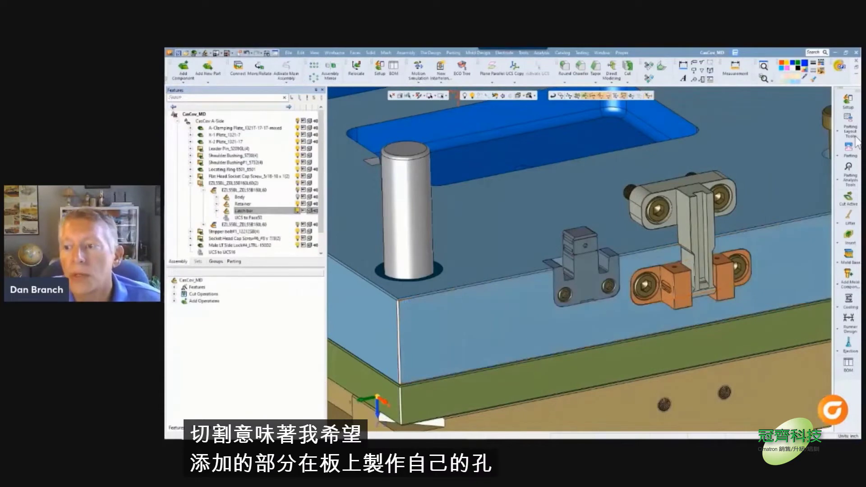
Step: Temporarily hide the Male LT Side Lock and its cap screws to inspect the pocket and holes cut in the plate, and show them again
left_click(298, 240)
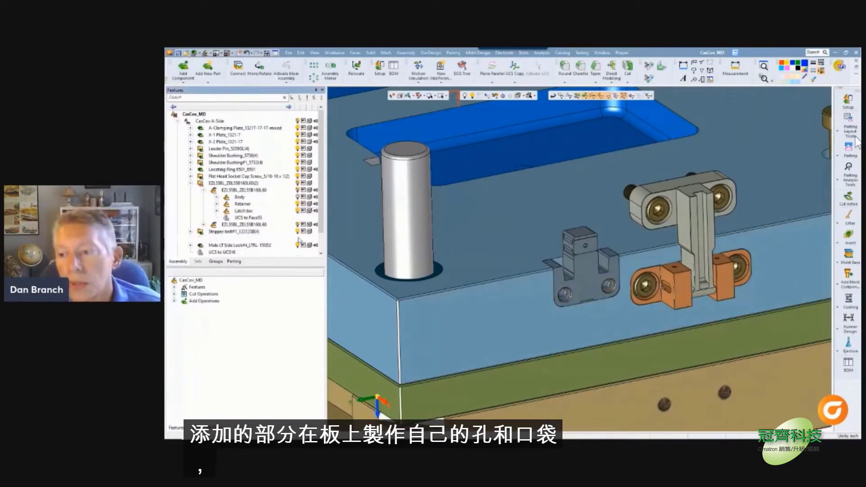
left_click(297, 245)
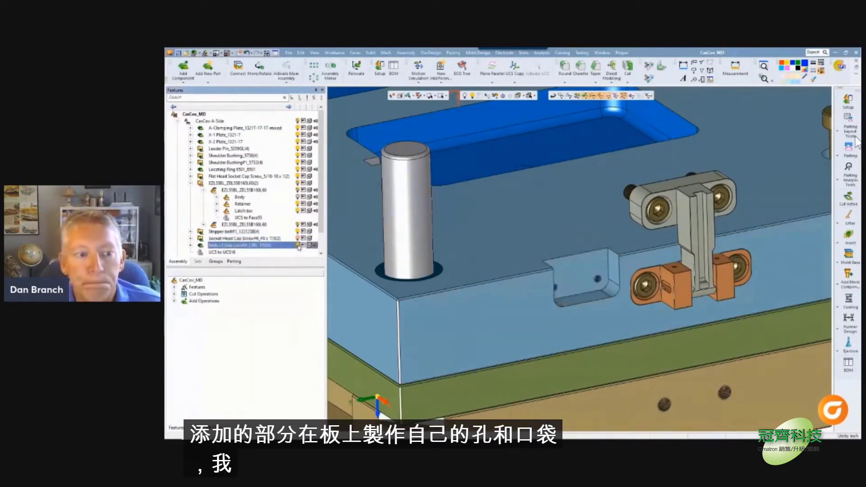
middle_click_drag(551, 298, 568, 294)
left_click_drag(568, 294, 564, 296)
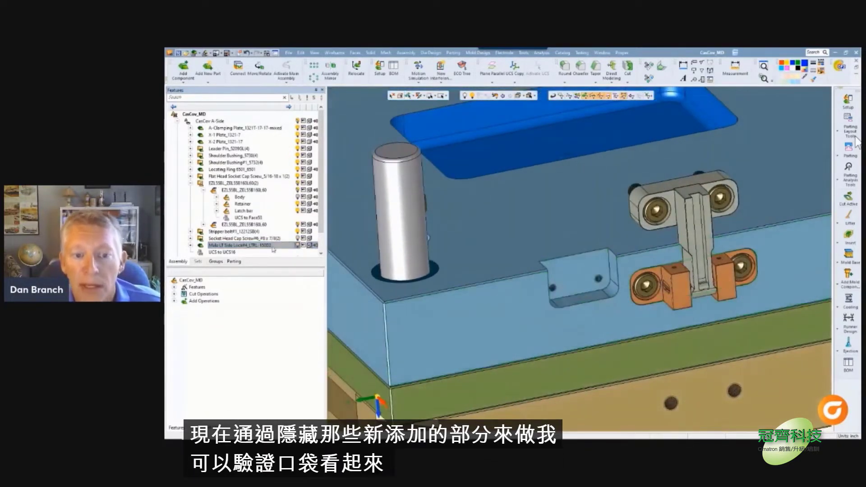
left_click(297, 237)
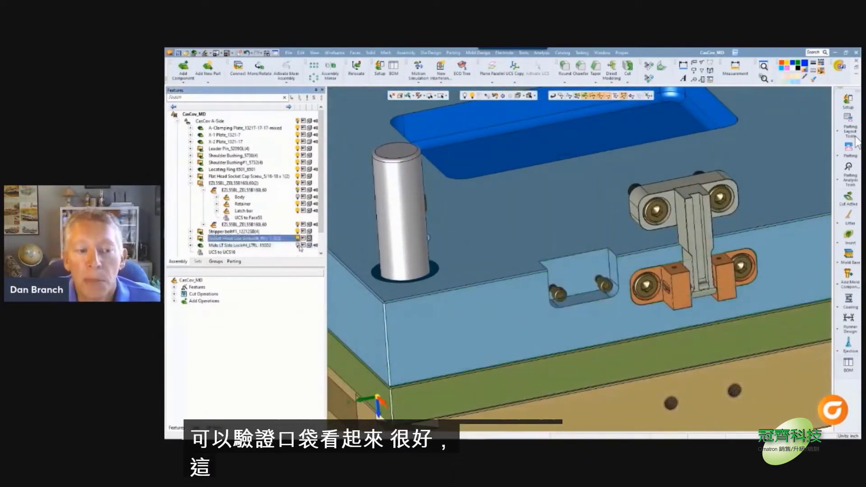
left_click(297, 245)
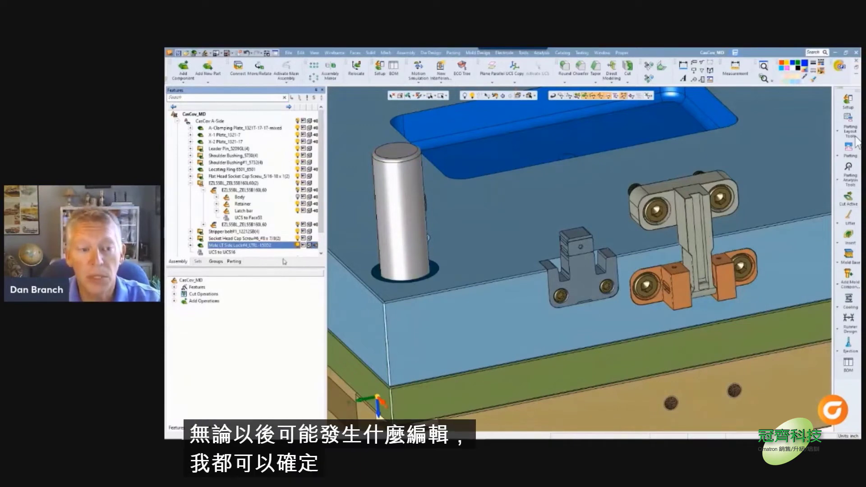
Step: Show the CasCov B-Side to examine both halves of the roller lock across the closed plates
left_click_drag(322, 227, 321, 244)
left_click(297, 238)
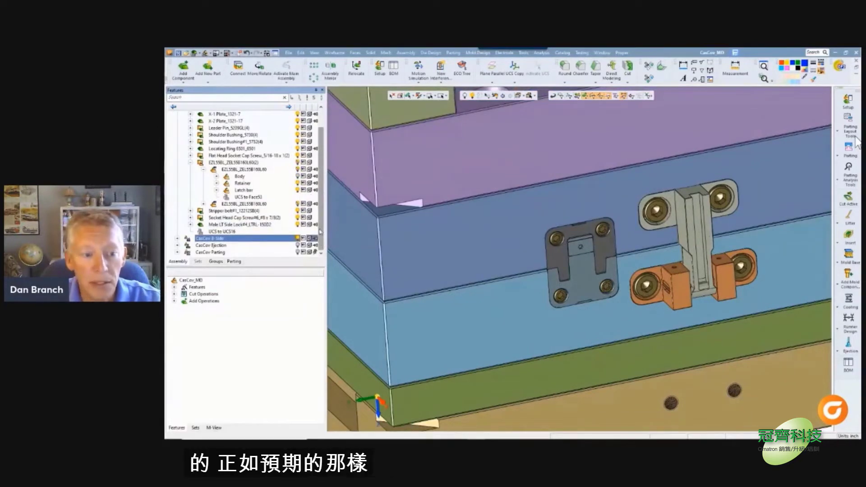
middle_click_drag(397, 235, 487, 194)
scroll(288, 135, "up", 1)
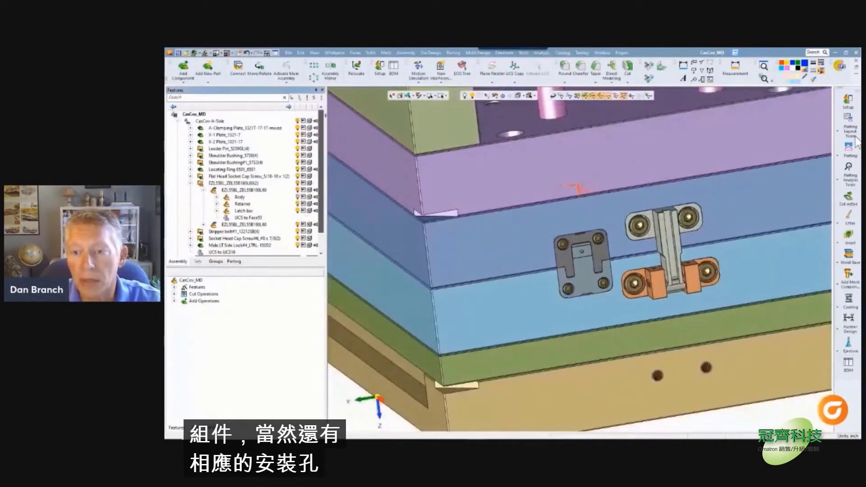
Step: Hide the CasCov A-Side and show the CasCov Ejection assembly to expose the cores and existing ejector pins
left_click(297, 121)
middle_click_drag(577, 189, 612, 283)
left_click_drag(321, 203, 322, 222)
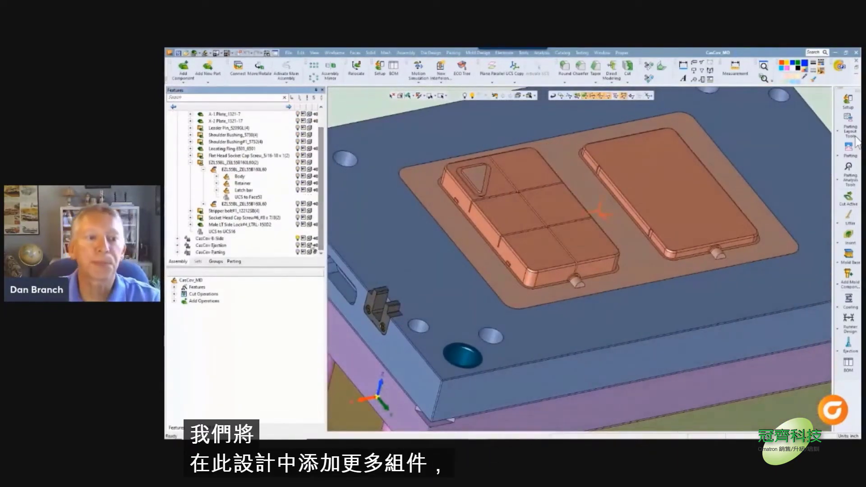
left_click(297, 245)
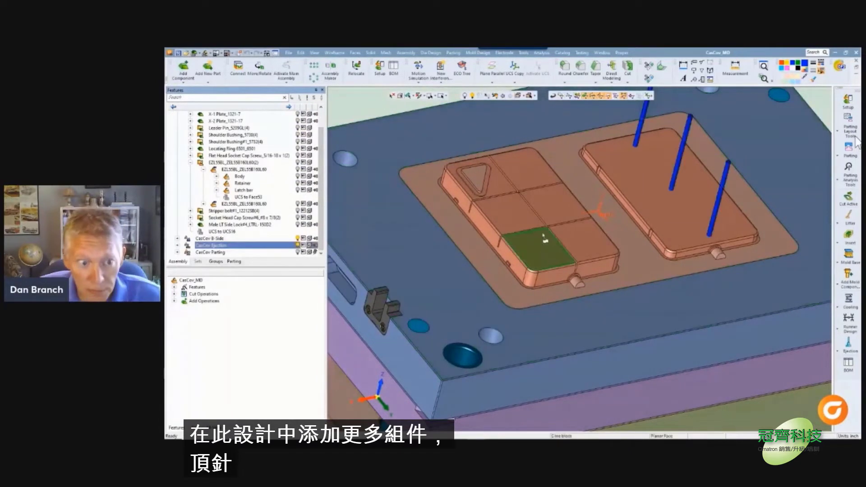
Step: Start adding an ejector for the ribbed core and choose the Vented ejector pin from the DME inch catalog
scroll(552, 262, "down", 2)
middle_click_drag(567, 259, 556, 288)
scroll(560, 291, "up", 5)
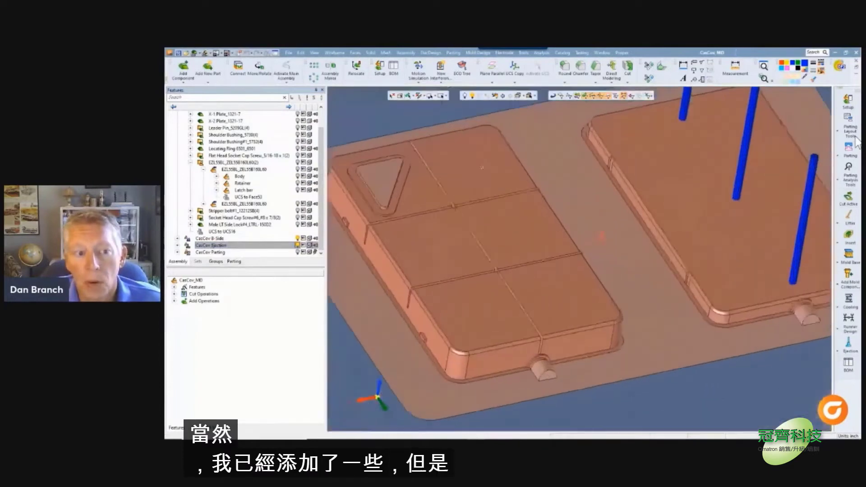
scroll(518, 281, "down", 3)
middle_click_drag(518, 280, 591, 314)
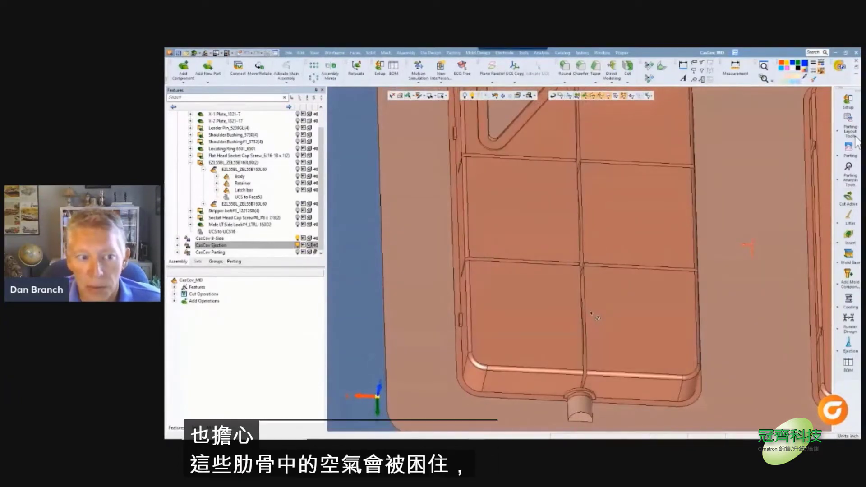
middle_click_drag(596, 318, 577, 336)
left_click(837, 351)
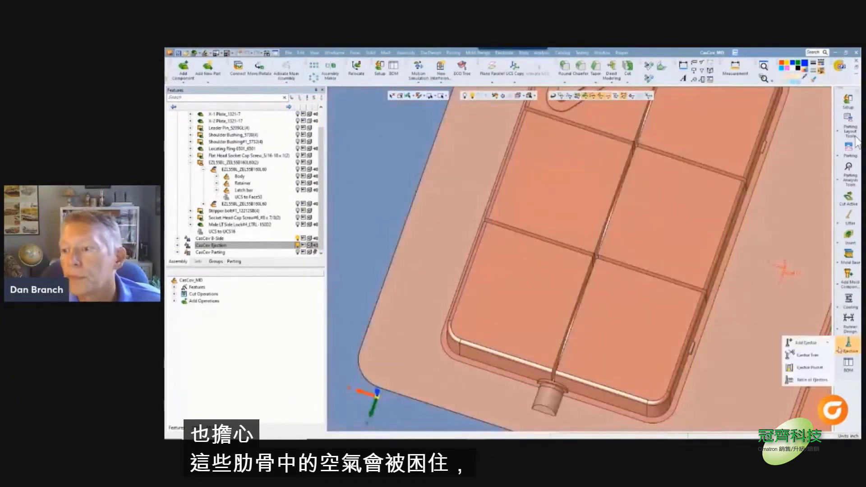
left_click(807, 344)
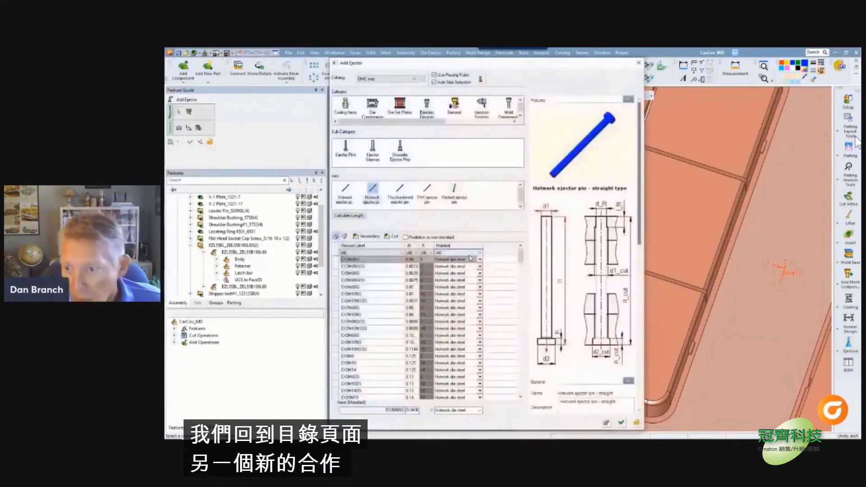
left_click(455, 194)
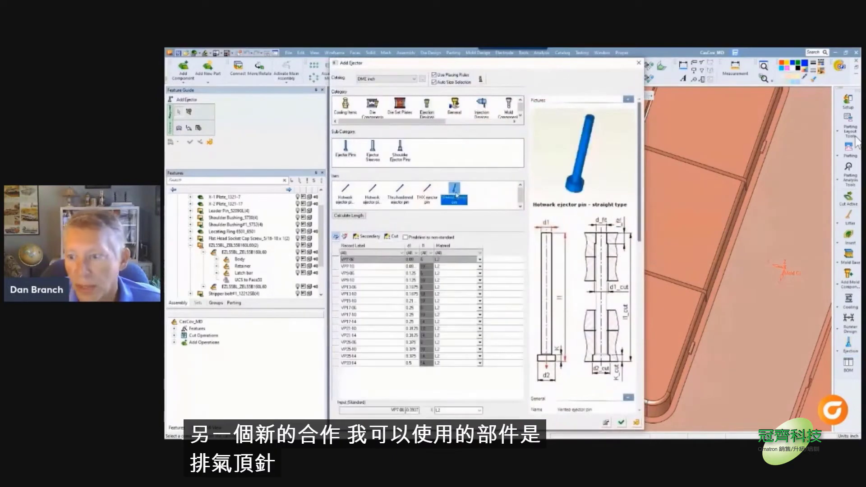
left_click(621, 423)
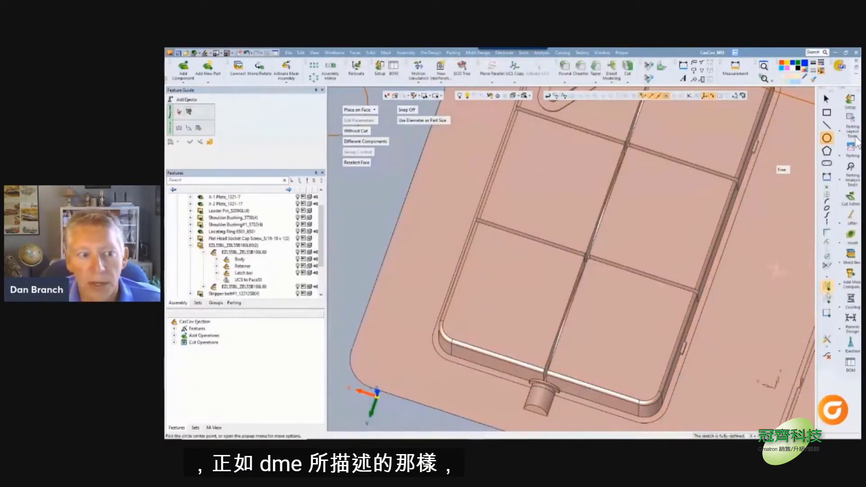
Step: Place vented ejector pins at two rib intersections of the ribbed core by projecting the geometry there, and finish adding them
left_click(829, 289)
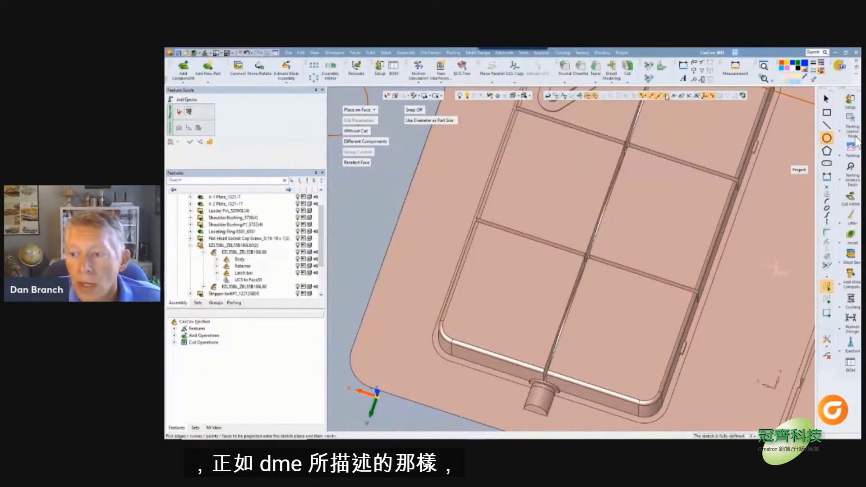
scroll(576, 181, "up", 5)
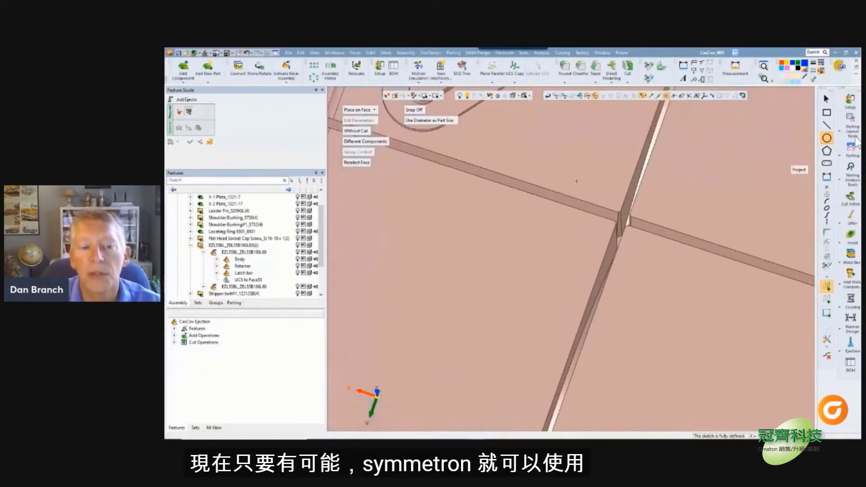
left_click(620, 239)
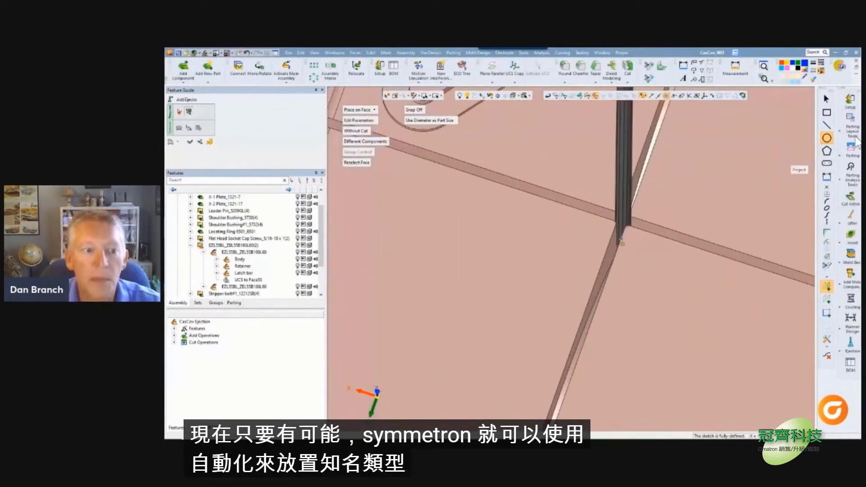
middle_click_drag(650, 246, 695, 82)
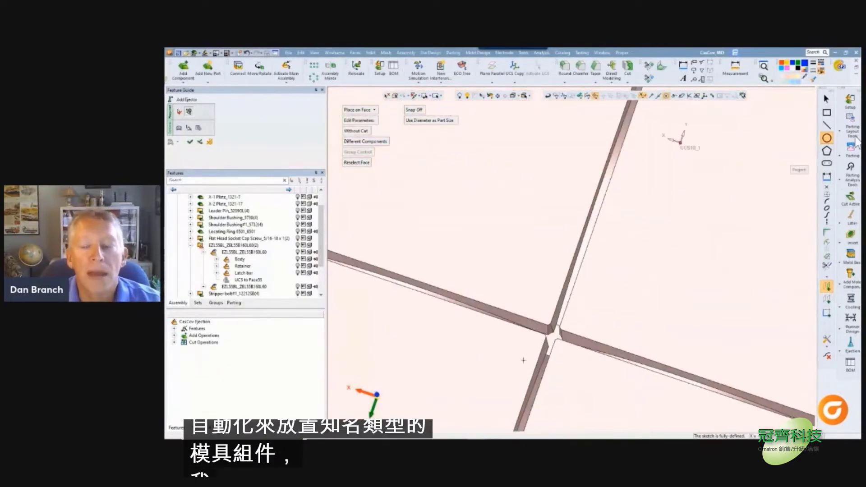
left_click(550, 333)
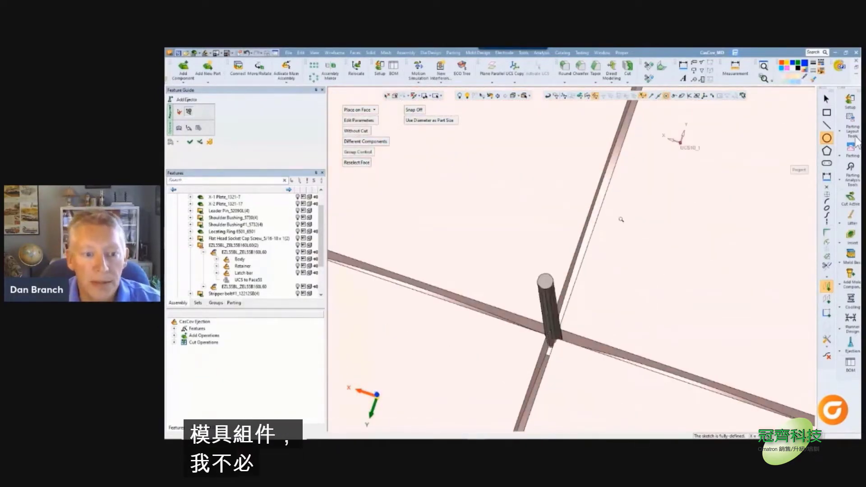
middle_click_drag(621, 220, 635, 280)
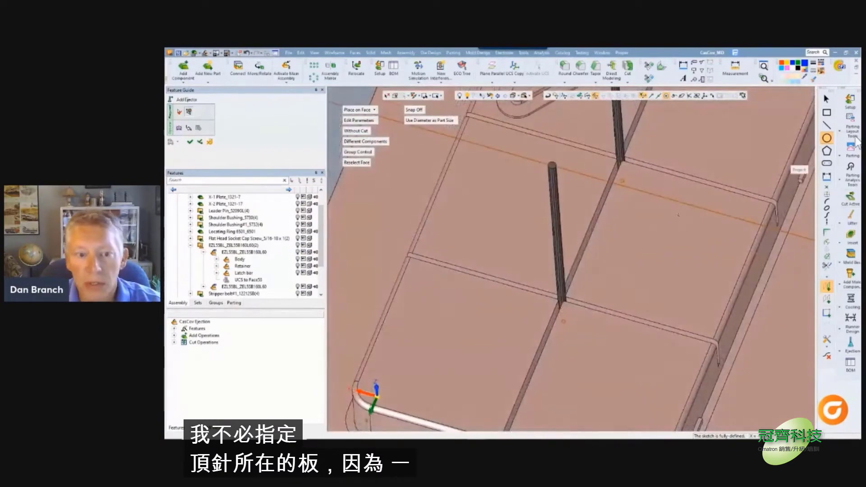
scroll(679, 215, "down", 3)
scroll(594, 185, "up", 3)
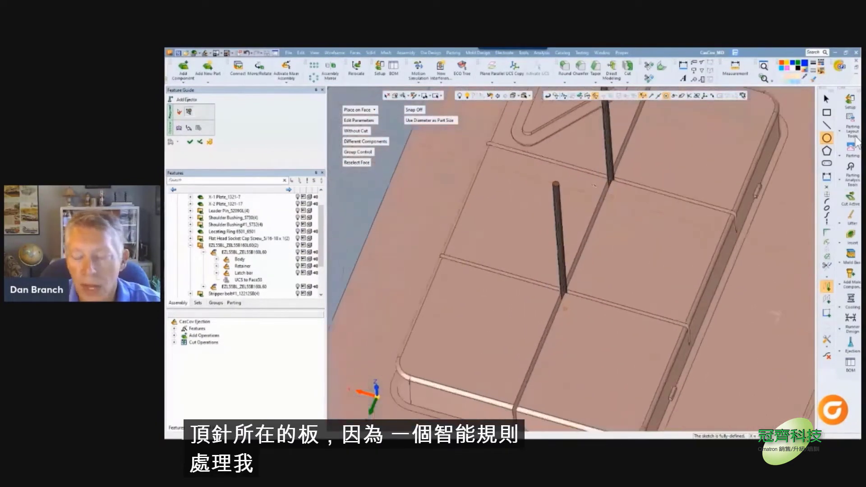
scroll(594, 185, "up", 1)
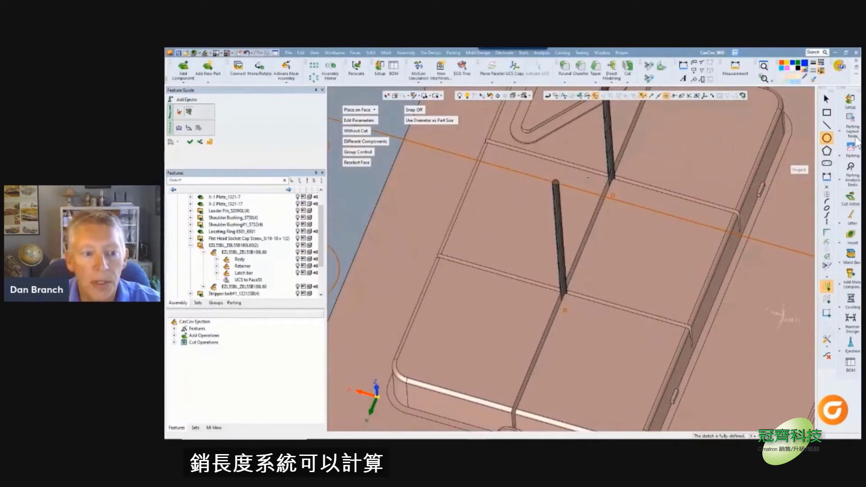
mouse_move(639, 261)
middle_mouse_down()
mouse_move(648, 271)
mouse_move(671, 246)
mouse_move(624, 257)
middle_mouse_up()
scroll(671, 246, "down", 2)
scroll(671, 246, "down", 3)
left_click(197, 143)
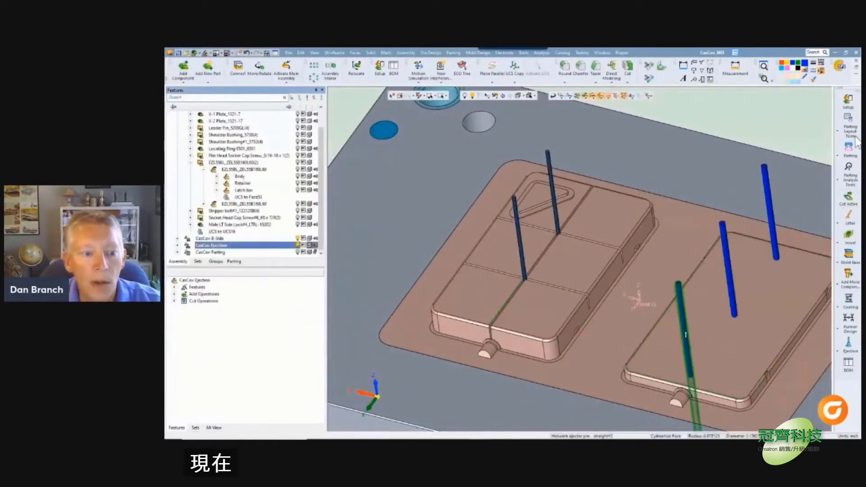
Step: Trim all the ejector pins on both cores to the part shape with Ejector Trim
scroll(662, 300, "down", 3)
middle_click_drag(660, 318, 629, 230)
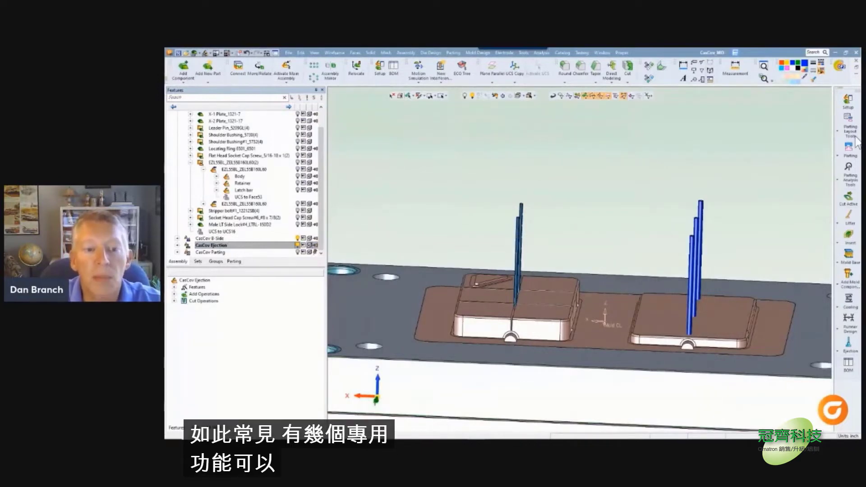
left_click(850, 348)
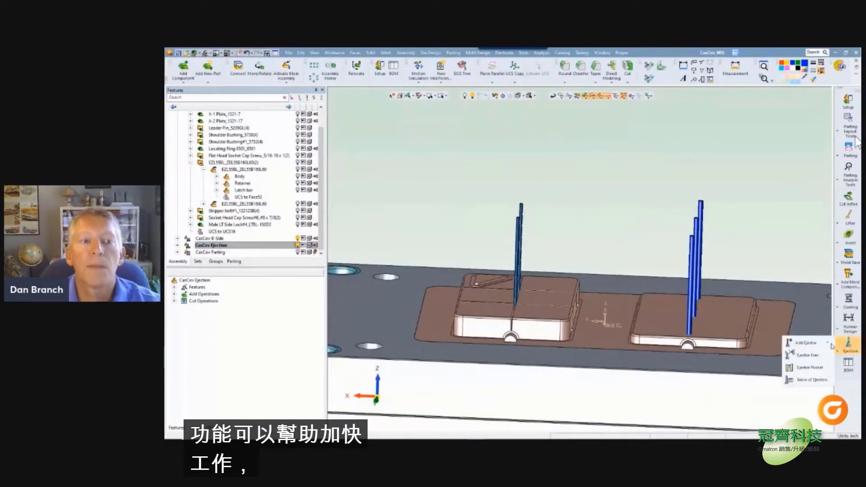
left_click(809, 355)
left_click_drag(489, 180, 718, 255)
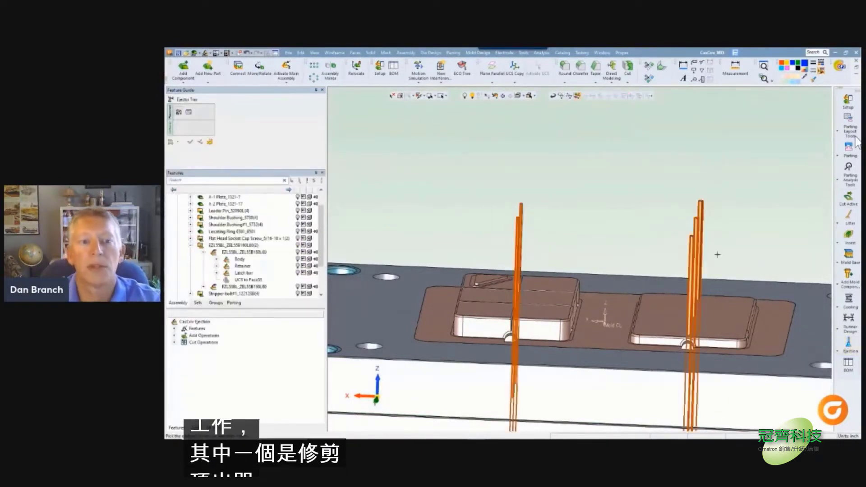
middle_click(632, 216)
middle_click(630, 189)
left_click(631, 188)
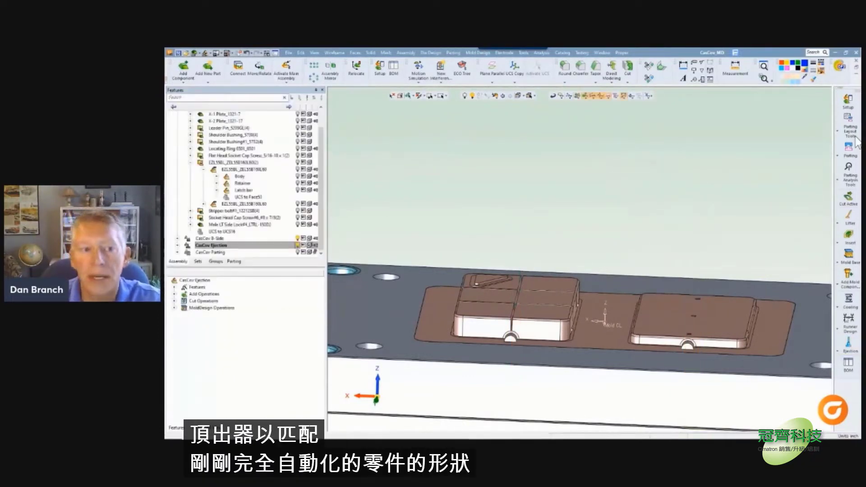
Step: Create ejector pockets for all the pins on both cores with a constant fit length of 1.25
left_click(847, 346)
left_click(810, 368)
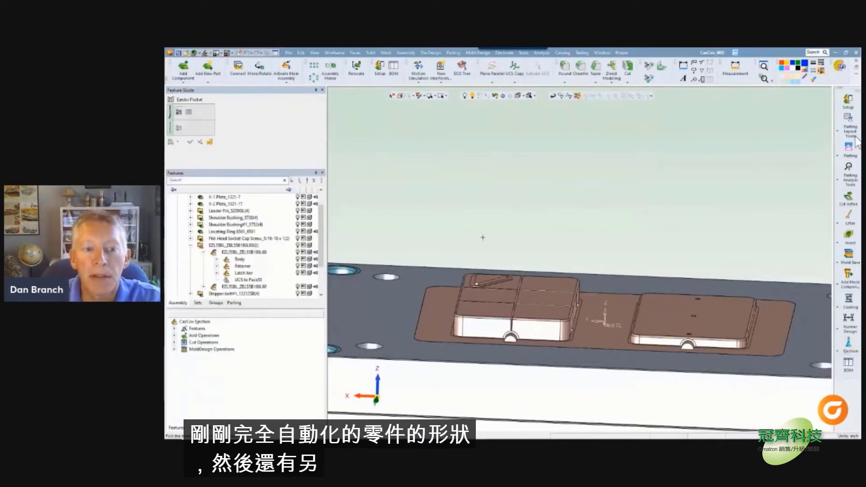
left_click_drag(483, 236, 730, 358)
middle_click(654, 226)
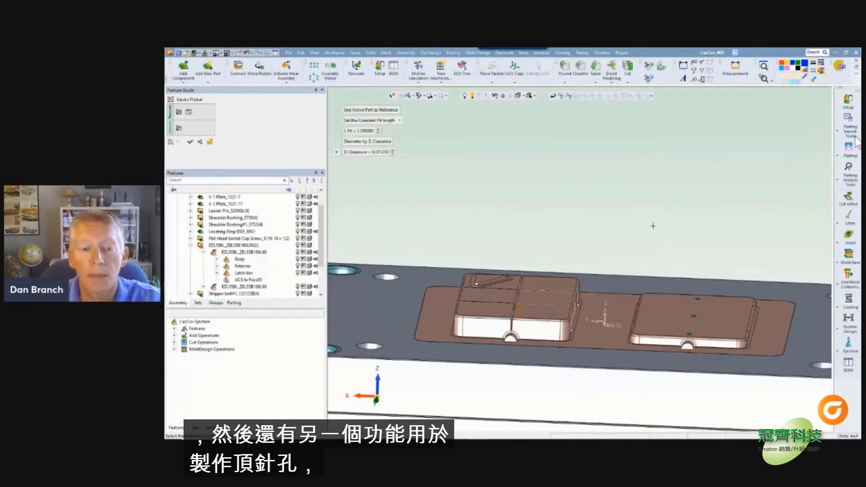
left_click(373, 131)
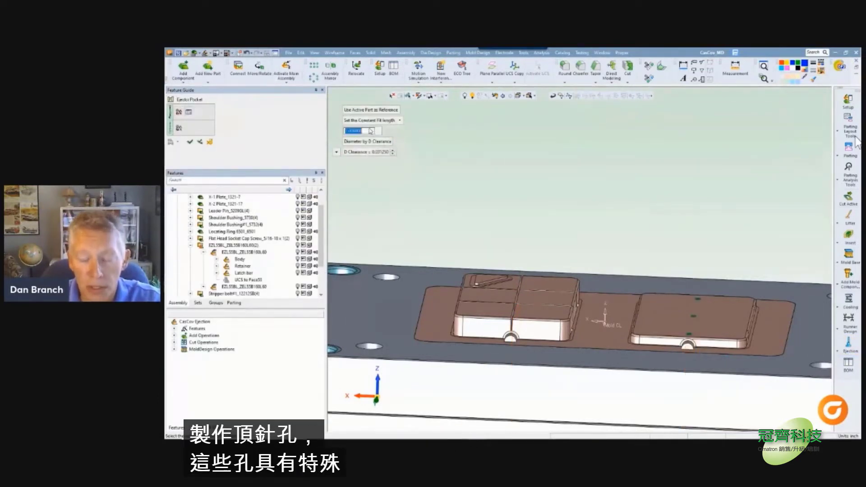
type("1.25")
key("Return")
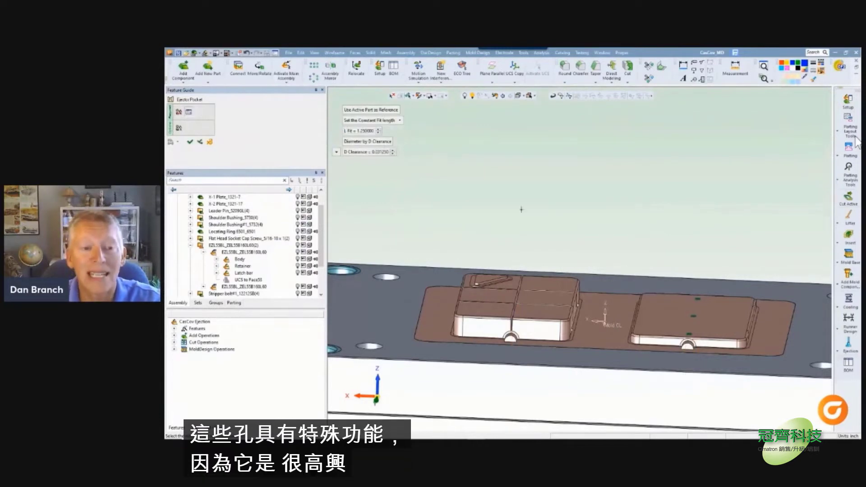
middle_click(628, 211)
left_click(628, 211)
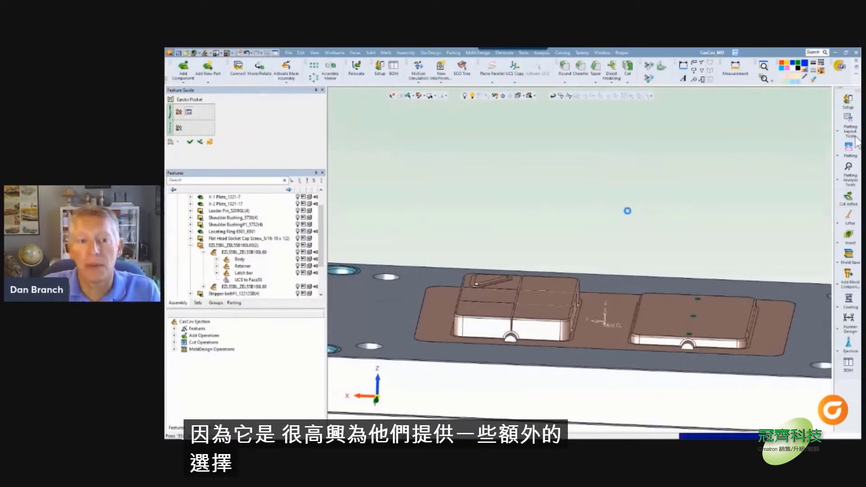
Step: Examine the ejector holes and clearances through the plates with a dynamic section parallel to the ribbed core's front, and close the section
middle_click_drag(628, 213, 622, 255)
left_click(470, 316)
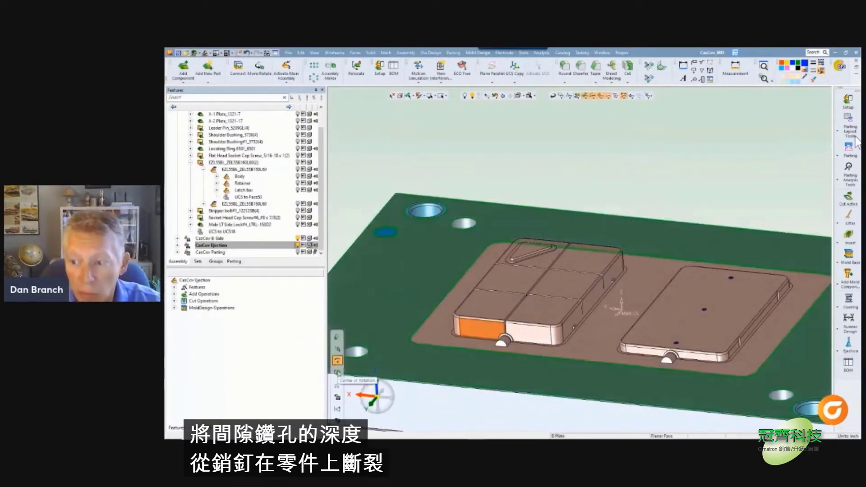
left_click(337, 373)
middle_click_drag(577, 417, 567, 342, "ctrl")
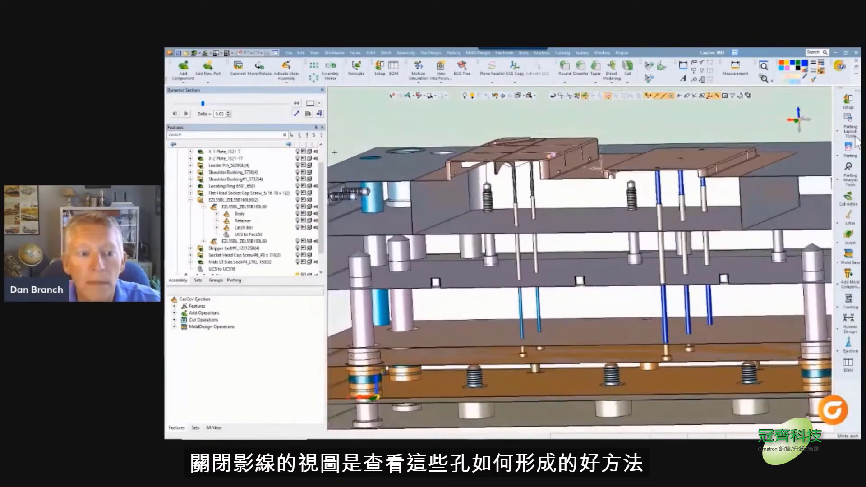
left_click(319, 115)
middle_click_drag(640, 236, 603, 380)
scroll(589, 328, "down", 1)
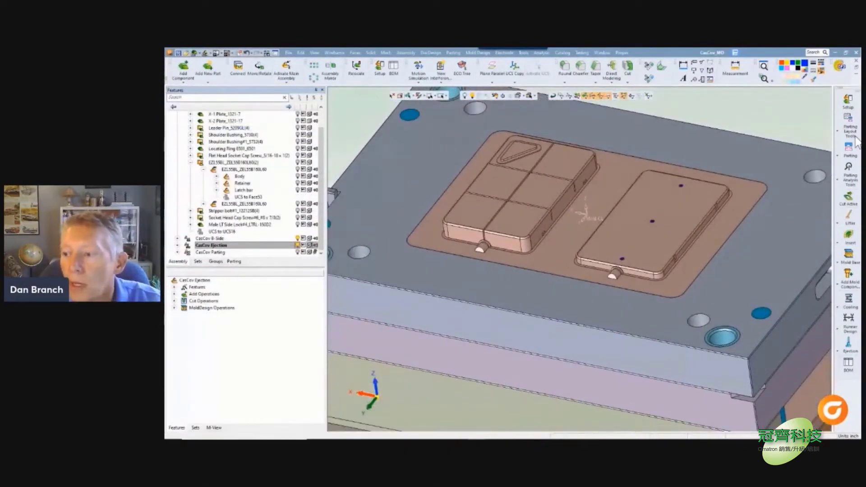
key("Right")
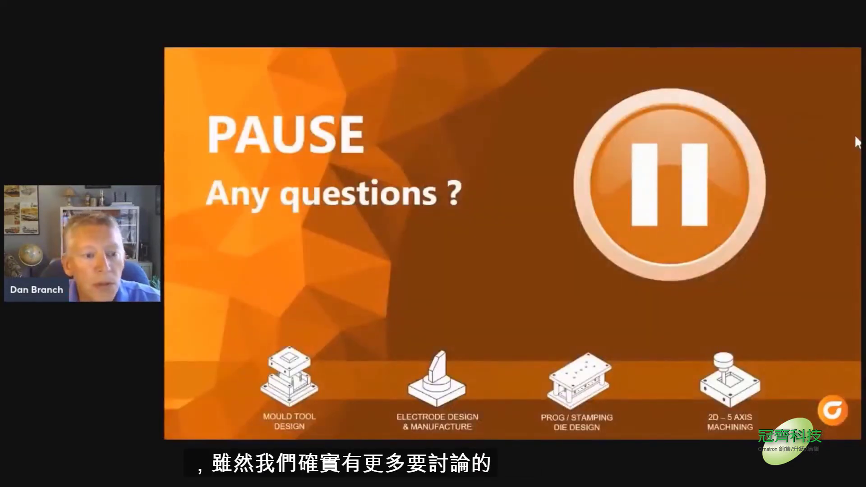
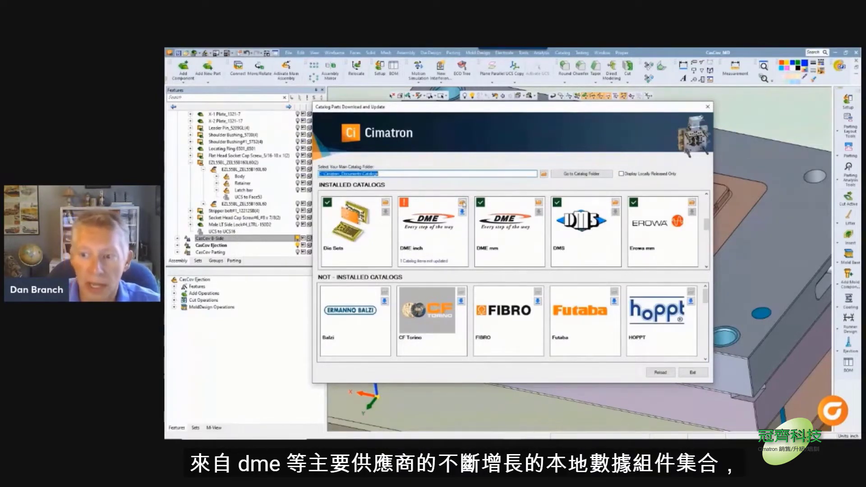
Step: Open the DME inch catalog's parts list, look through it, and filter it by status to New & Updated Parts
left_click(463, 203)
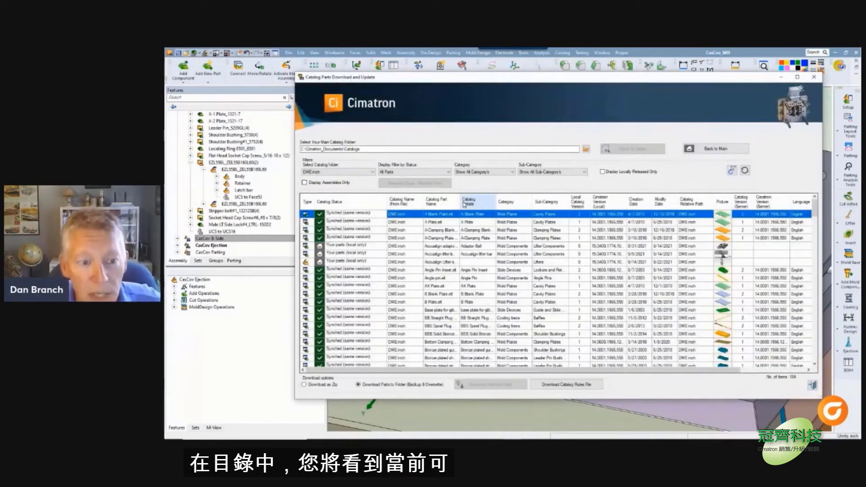
scroll(582, 273, "down", 2)
scroll(582, 273, "down", 6)
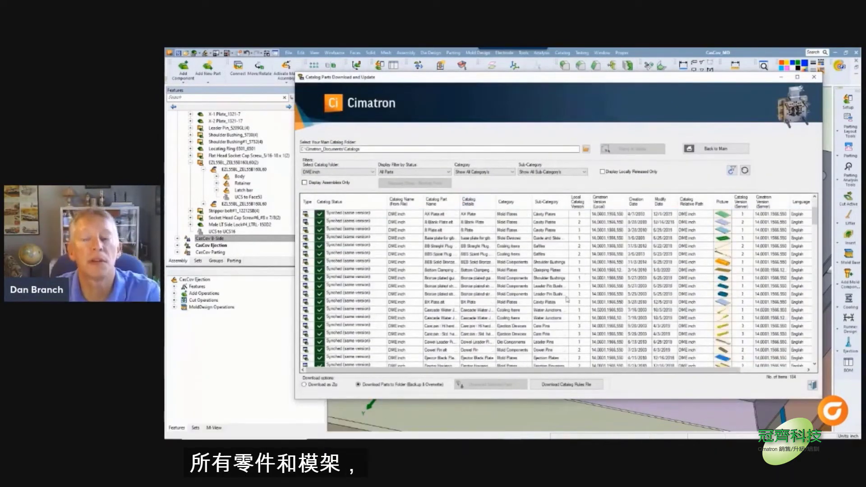
scroll(565, 297, "down", 5)
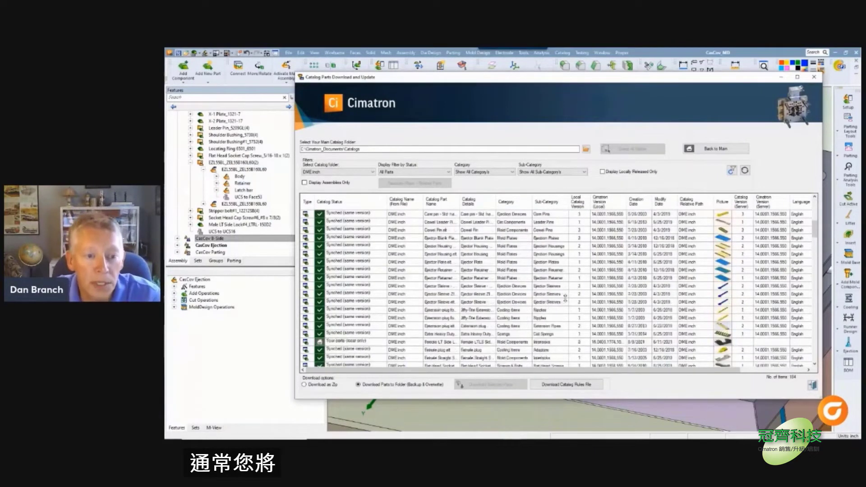
scroll(566, 298, "up", 13)
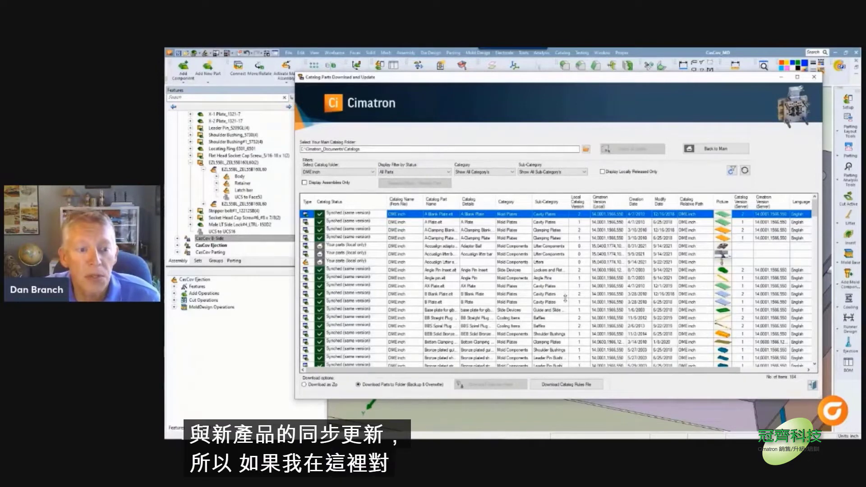
left_click(419, 172)
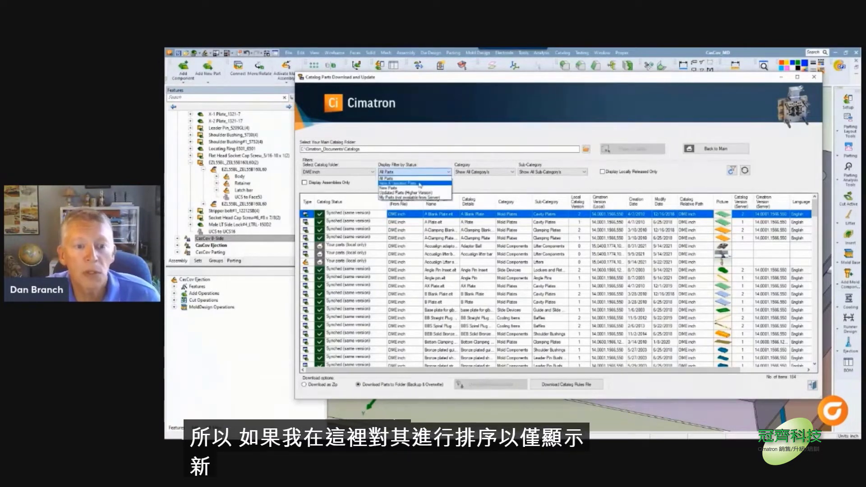
left_click(419, 185)
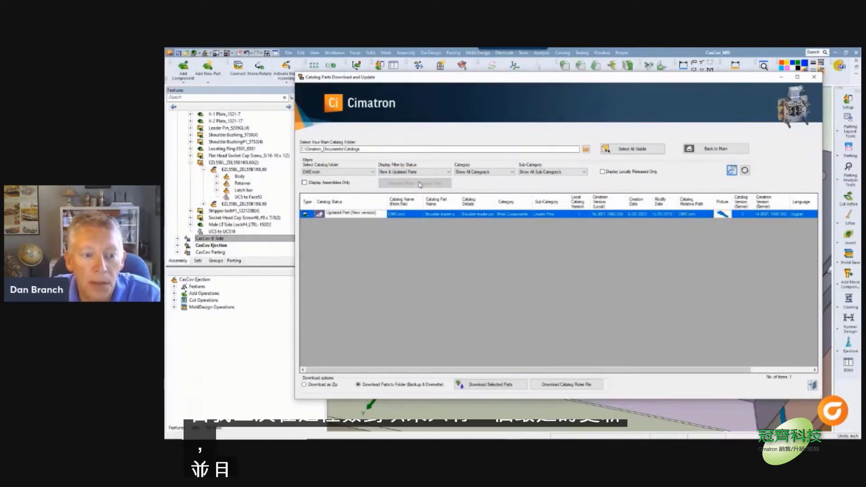
Step: Download the updated shoulder leader pin into the local catalog folder, replacing the existing part, and return to the mold assembly
left_click(485, 385)
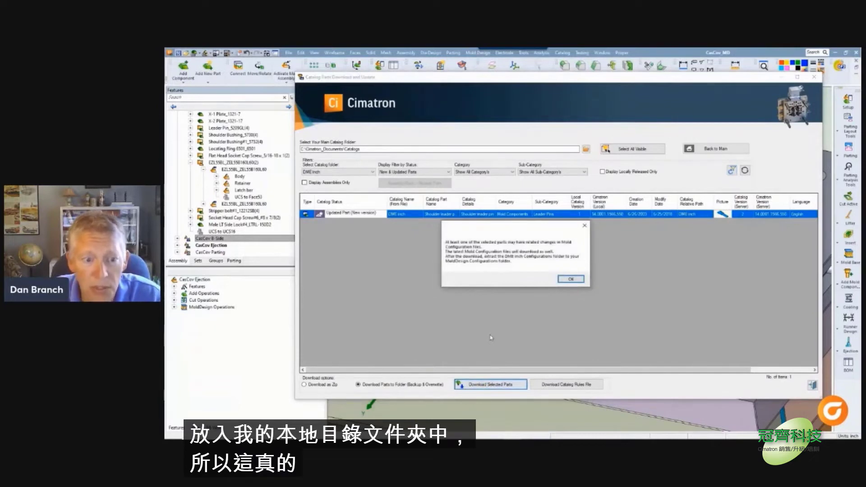
left_click(566, 278)
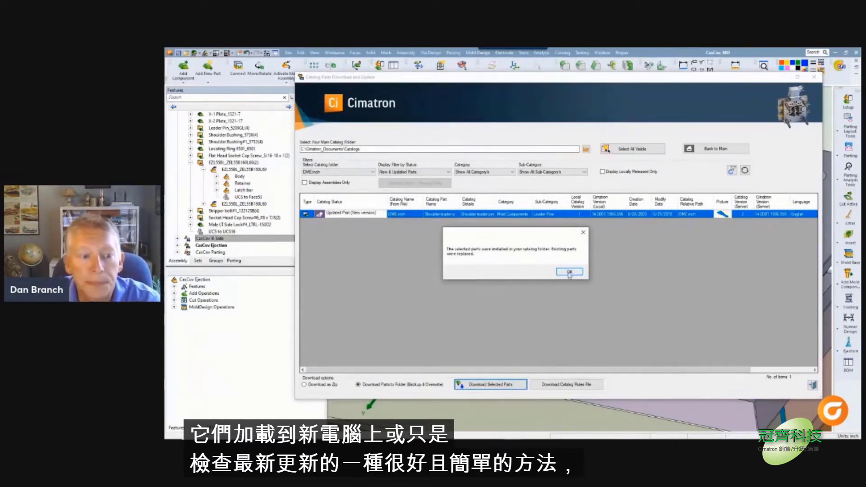
left_click(570, 272)
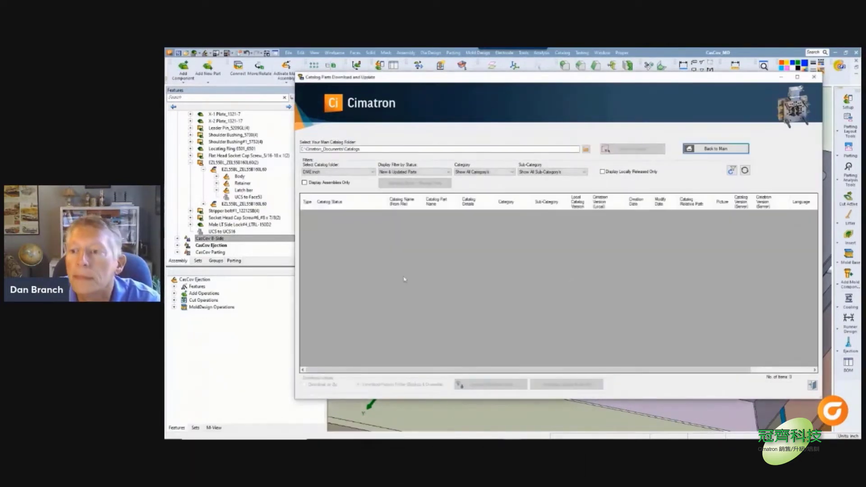
left_click(266, 324)
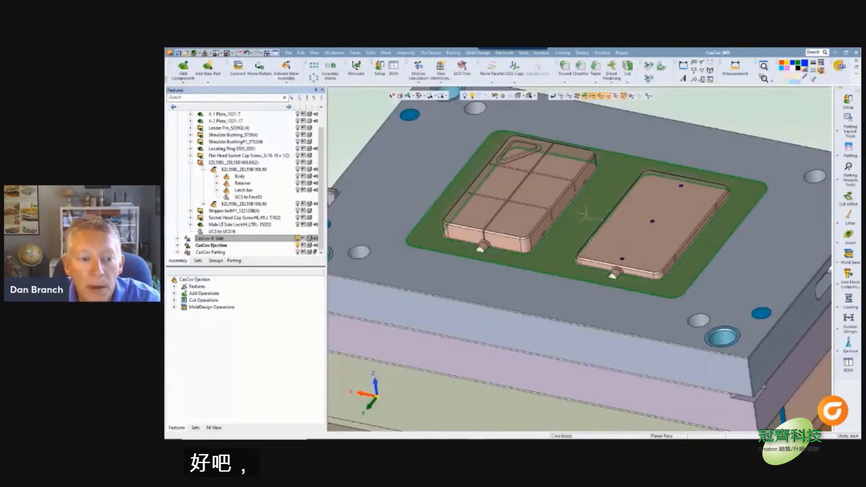
Step: Isolate the CasCov Ejection subassembly, hide the ejector retainer plate, and show the B-side core block
scroll(588, 238, "down", 3)
left_click_drag(588, 275, 650, 281, "ctrl")
scroll(657, 280, "up", 2)
right_click(217, 247)
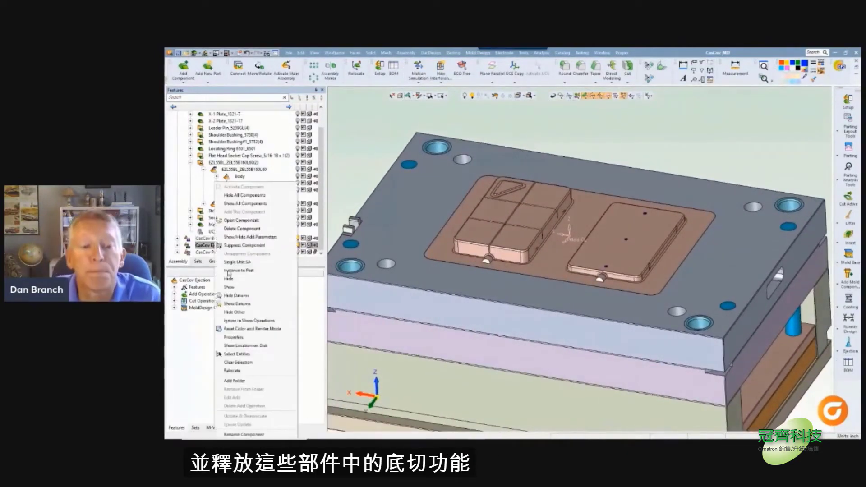
left_click(234, 312)
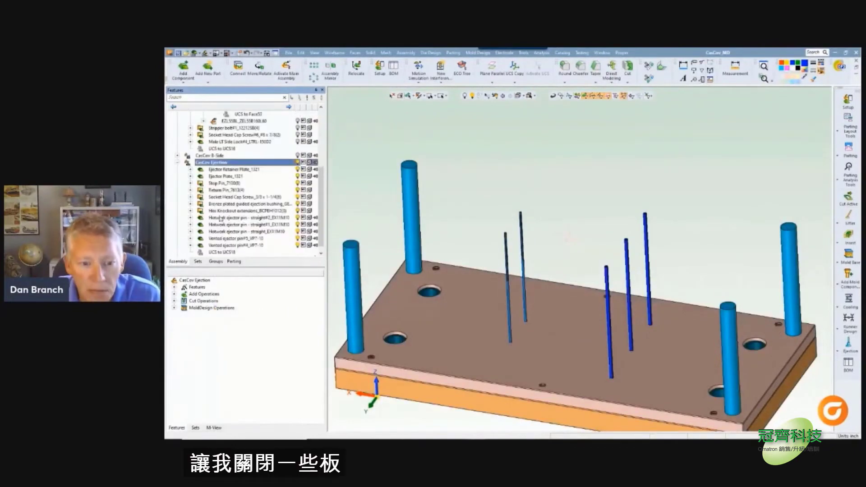
left_click(298, 169)
left_click(178, 157)
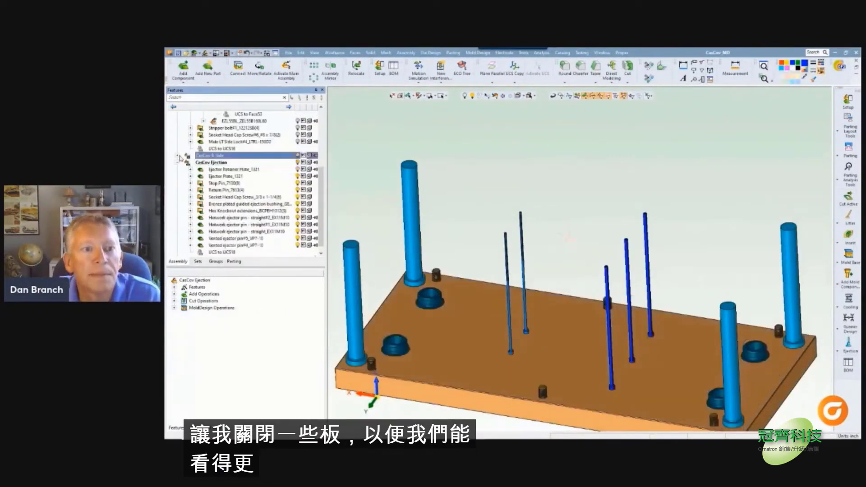
left_click(177, 156)
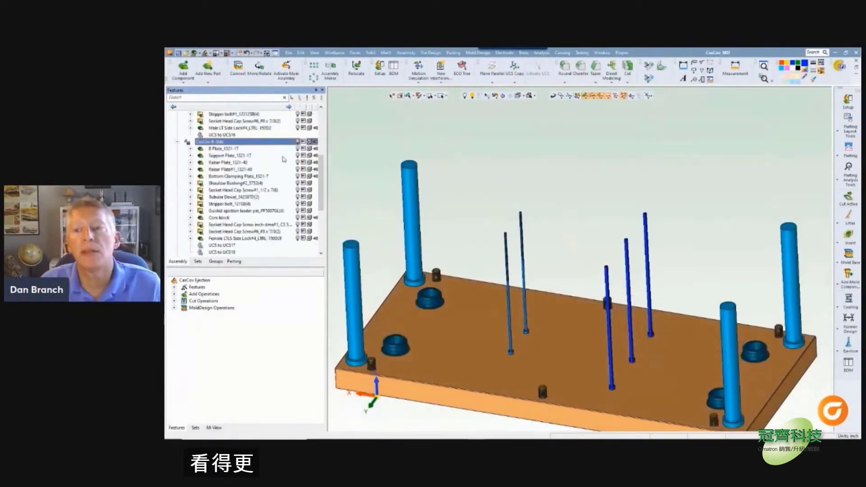
left_click(298, 217)
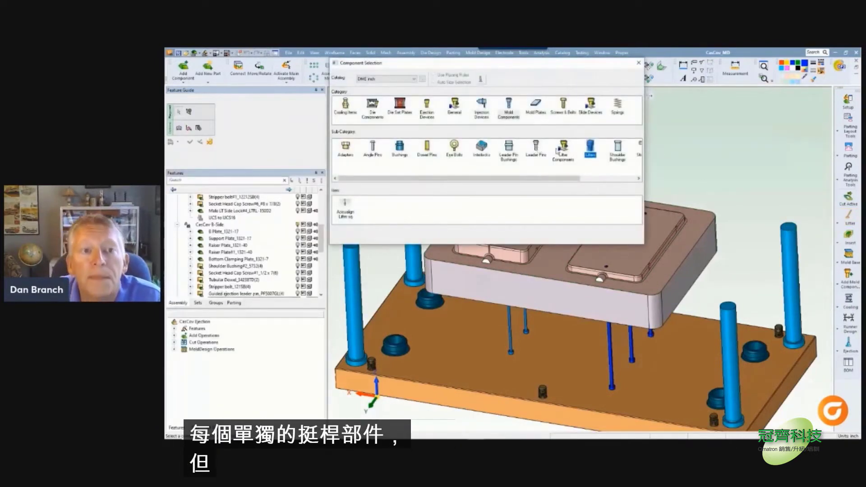
Step: Add the Accualign Lifter sq from the DME inch Mold Components Lifters, placing it on the ejector plate's upper face beneath the ribbed core
left_click(563, 149)
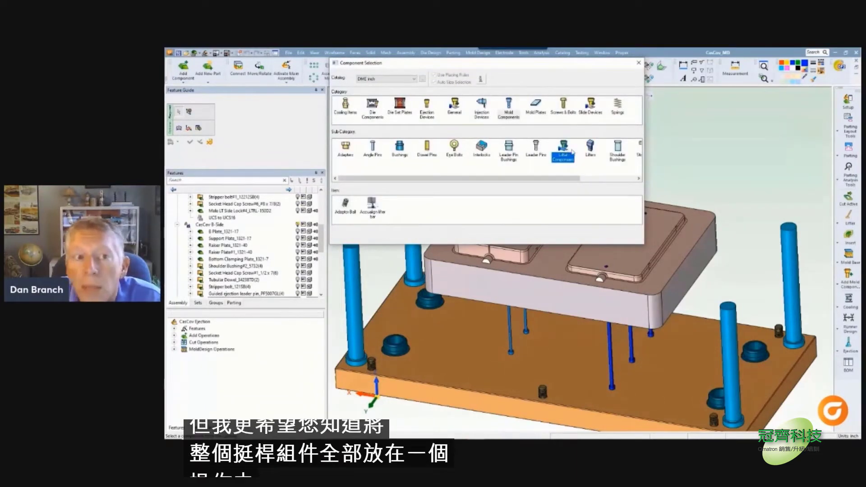
left_click(591, 148)
left_click(349, 209)
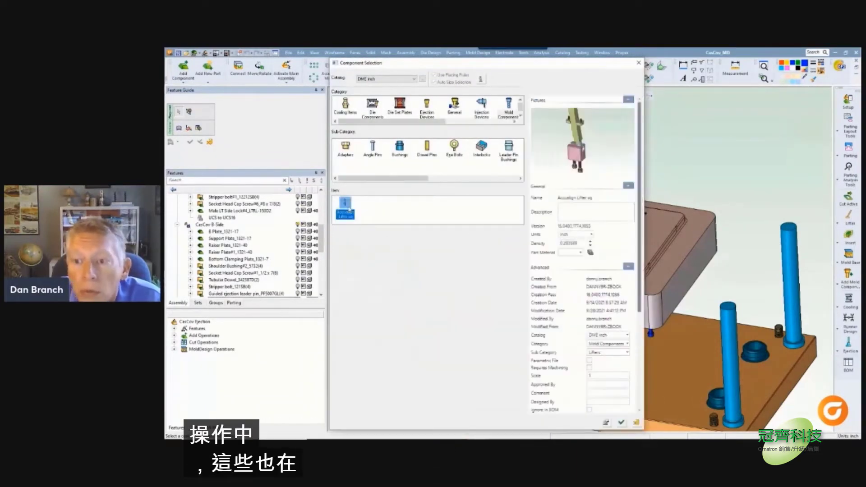
left_click(622, 422)
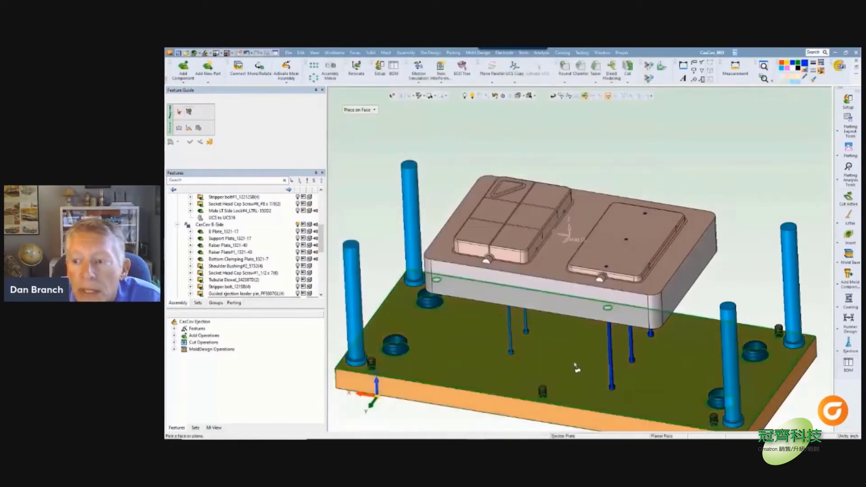
left_click(578, 371)
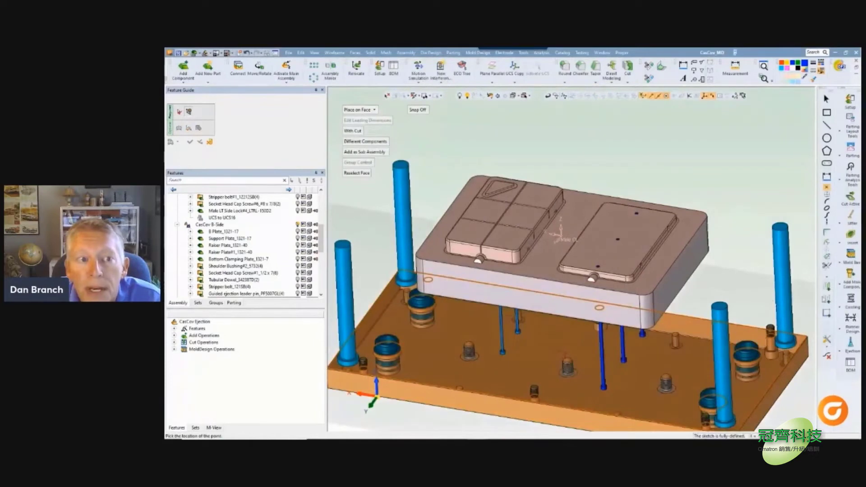
scroll(475, 222, "up", 5)
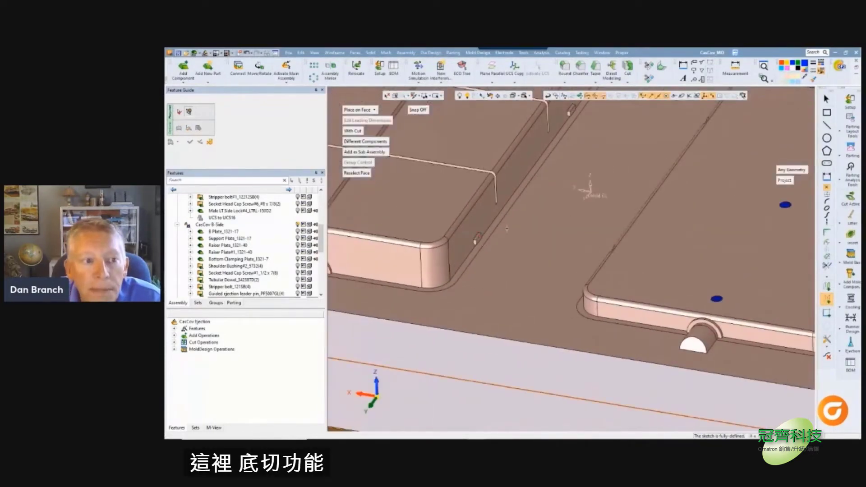
scroll(529, 194, "down", 5)
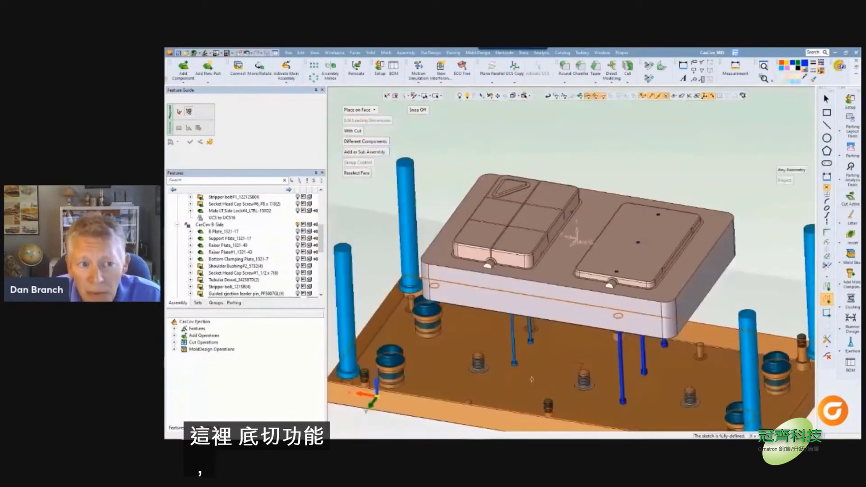
left_click(531, 378)
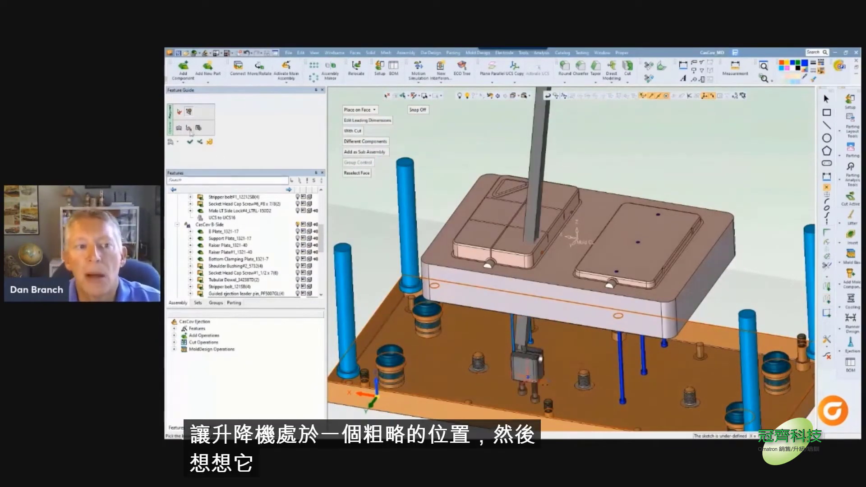
Step: Rotate the lifter 180 degrees about the Z axis and adjust its location dimension to shift it toward the ribbed core's inner side
left_click(179, 129)
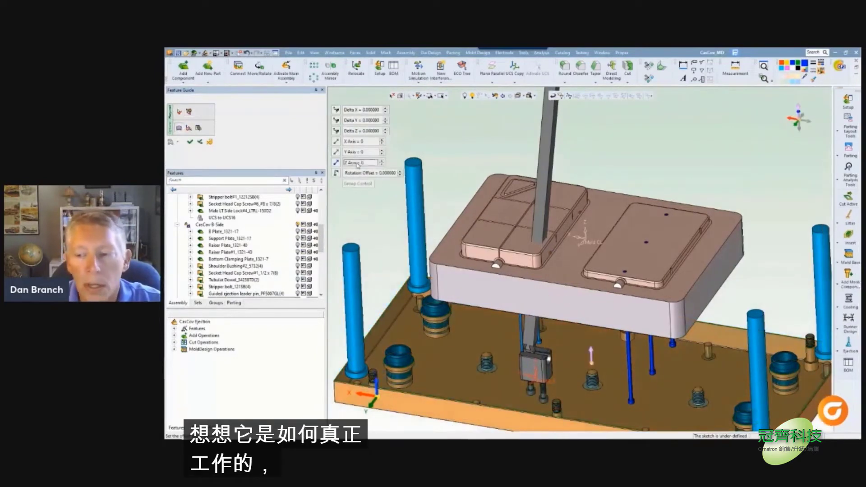
type("180")
key("Return")
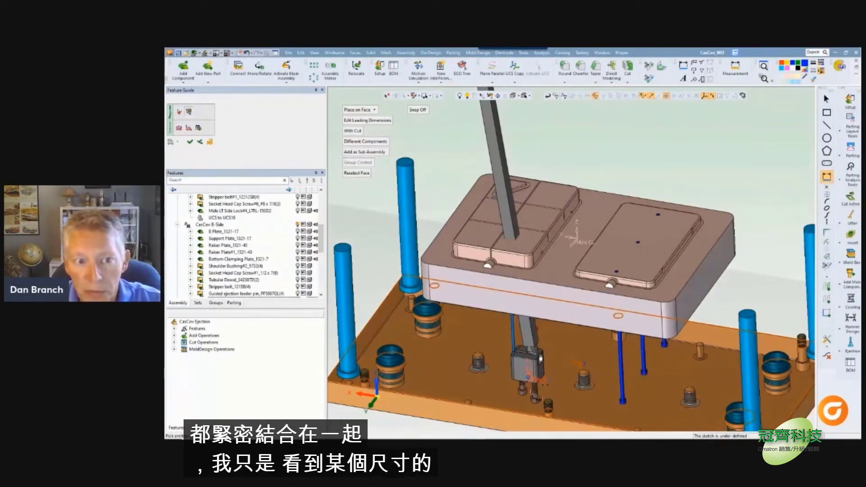
left_click(527, 410)
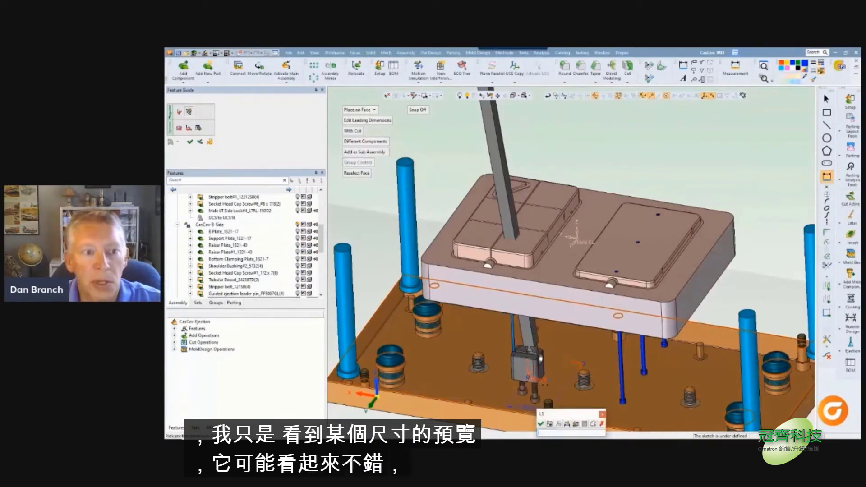
key("Return")
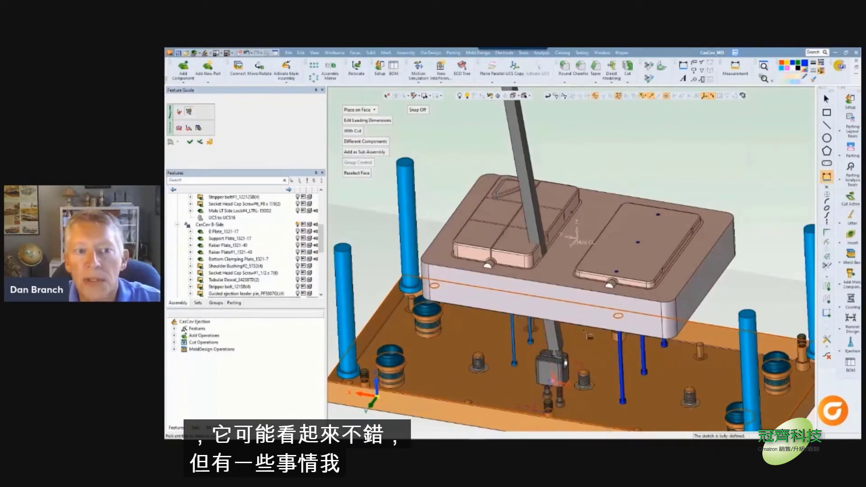
Step: Set the lifter's guide angle and lifter angle both to 5 in its leading dimensions and preview the change
scroll(588, 337, "up", 3)
scroll(587, 281, "up", 2)
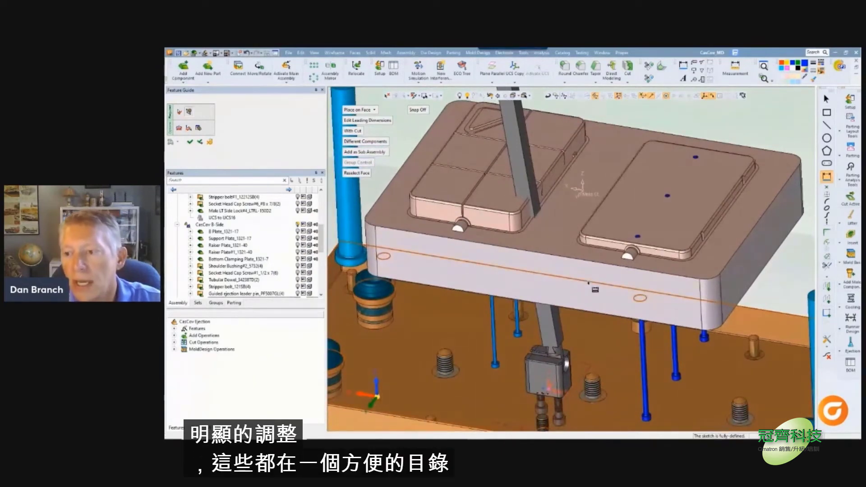
left_click(366, 121)
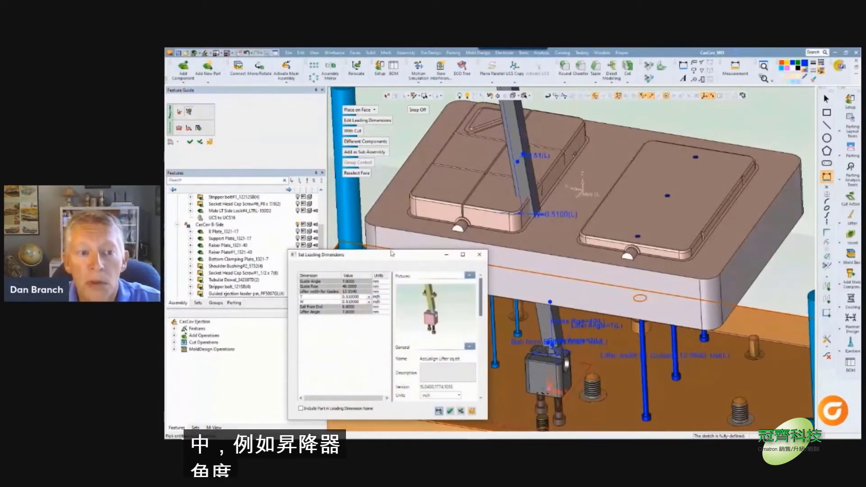
left_click_drag(390, 256, 396, 226)
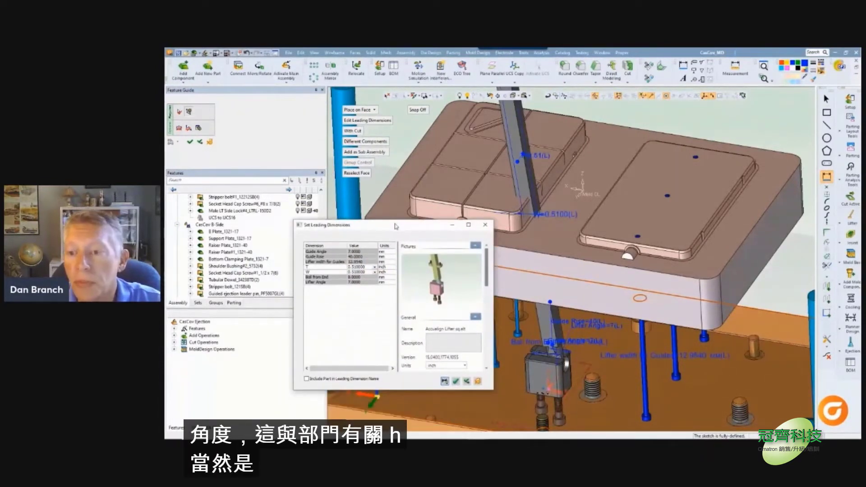
left_click(357, 251)
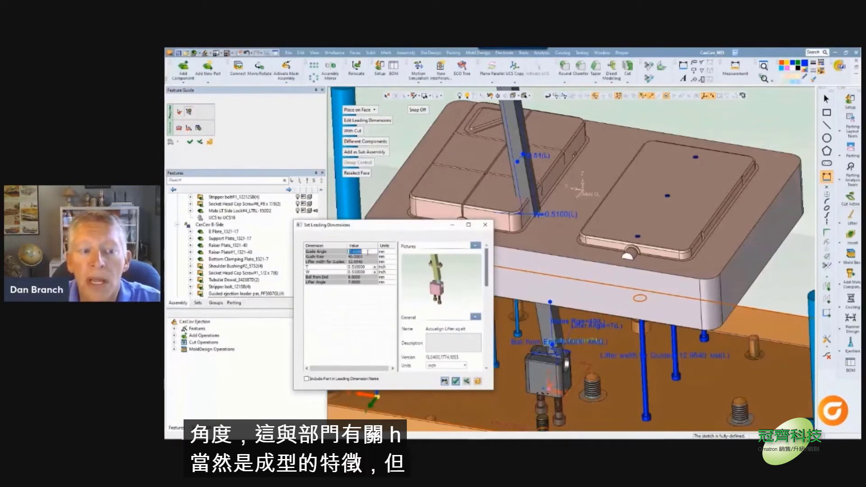
type("5")
left_click(356, 282)
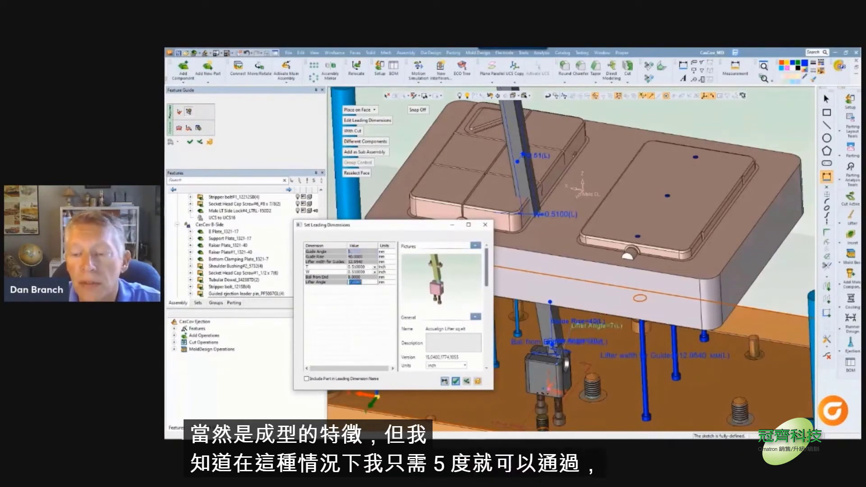
type("5")
left_click(467, 382)
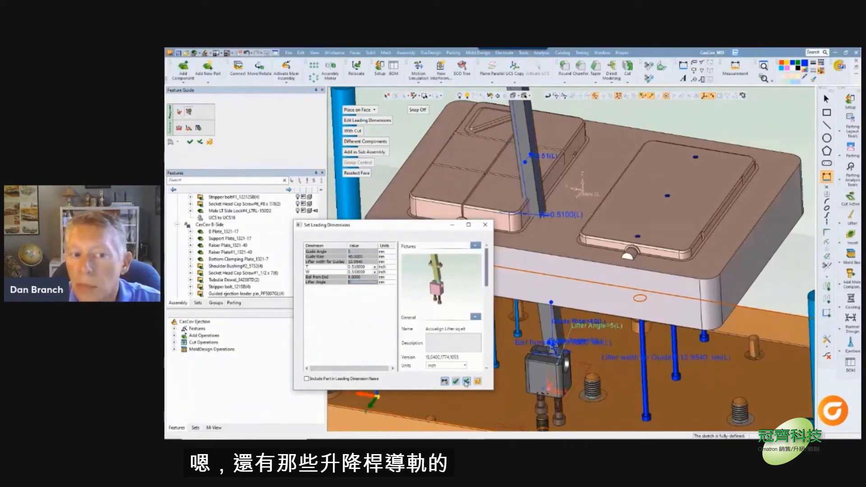
Step: Set the lifter's guide rise to 25 mm and its ball-from-end distance to 10 mm, previewing the result
left_click(357, 256)
type("50")
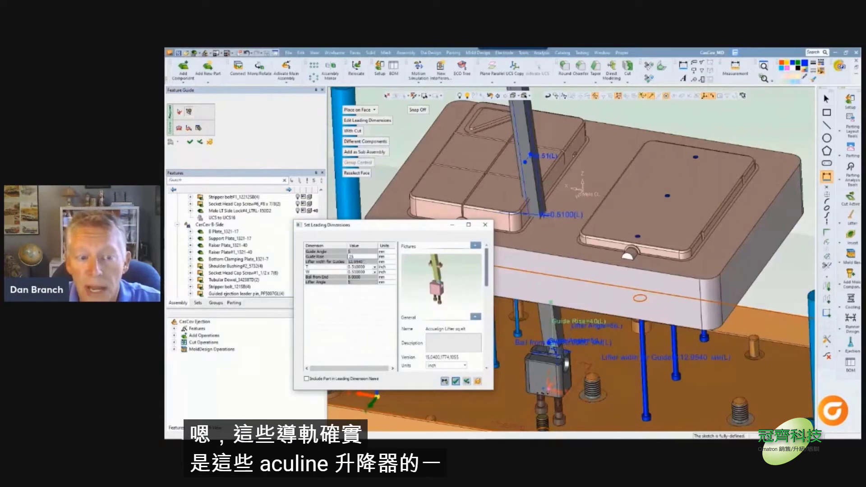
key("Return")
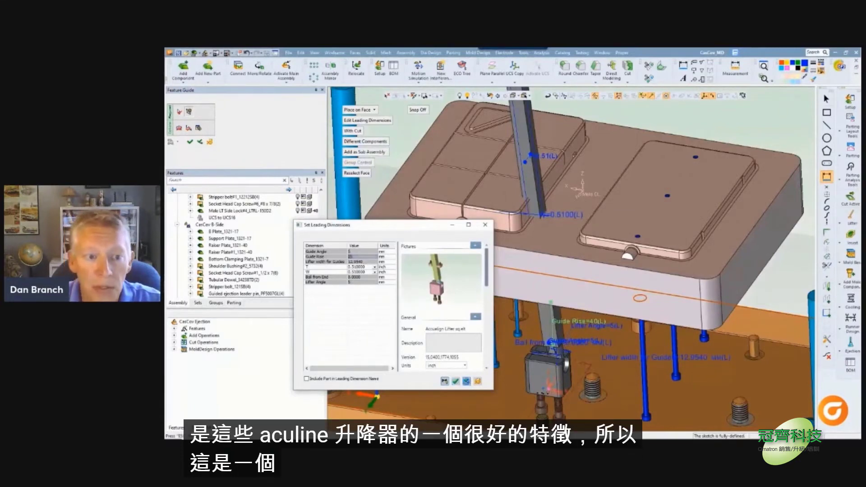
left_click(467, 382)
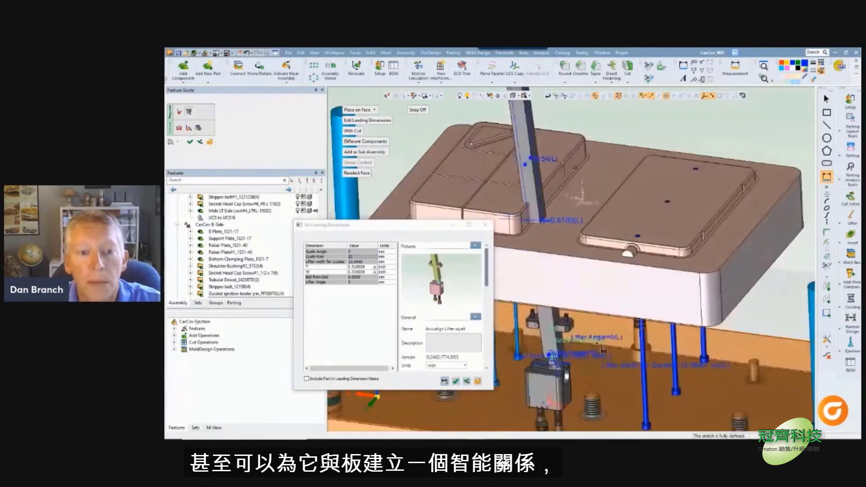
middle_click_drag(604, 349, 599, 310)
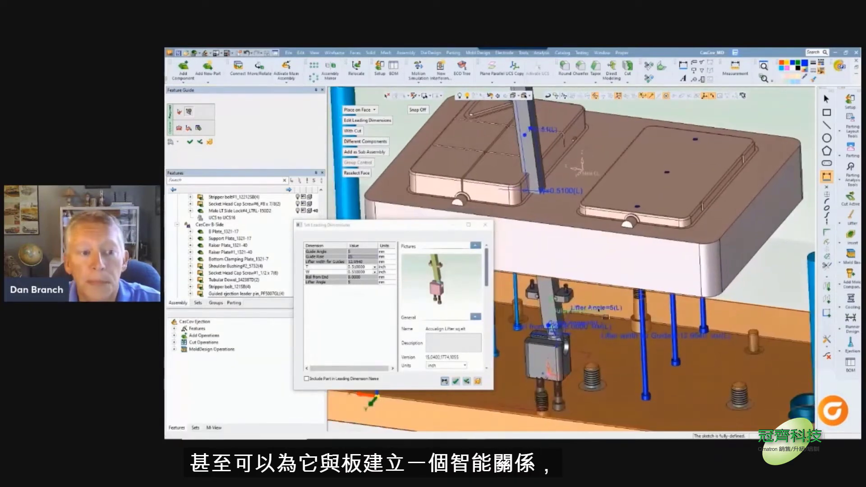
left_click(363, 277)
type("0")
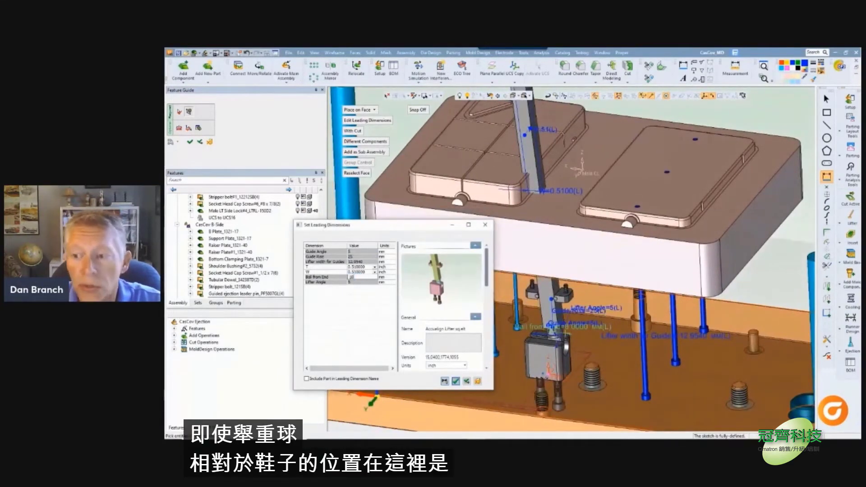
left_click(467, 382)
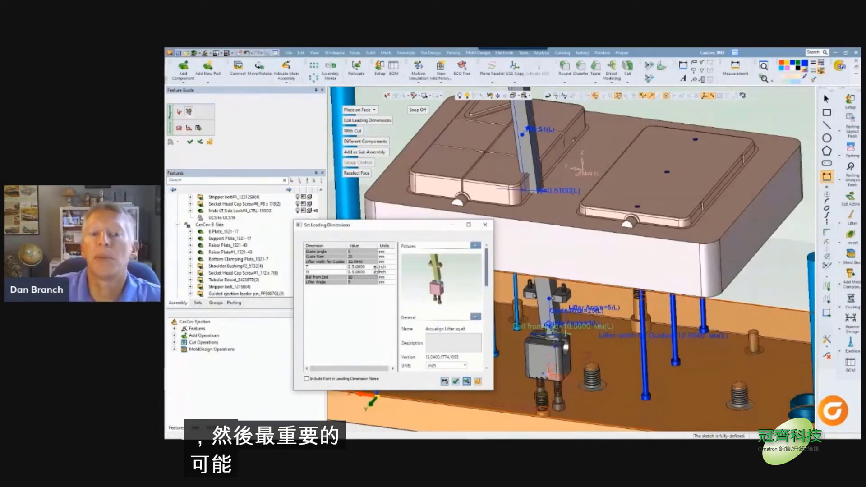
Step: Set the lifter bar's T dimension to the standard 0.76 inch size and preview the resized assembly
left_click(375, 267)
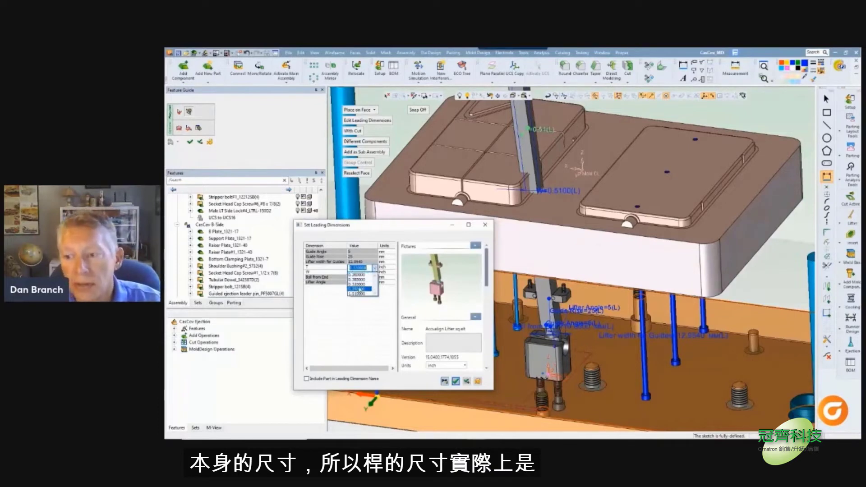
left_click(360, 289)
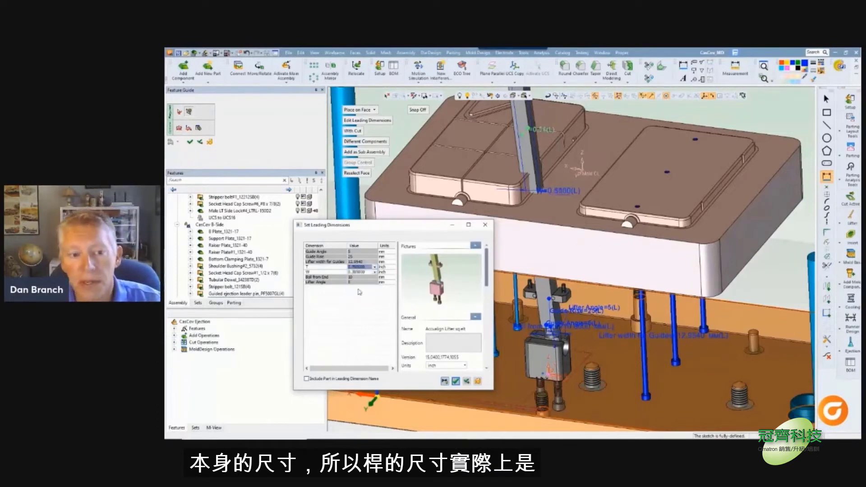
left_click(466, 381)
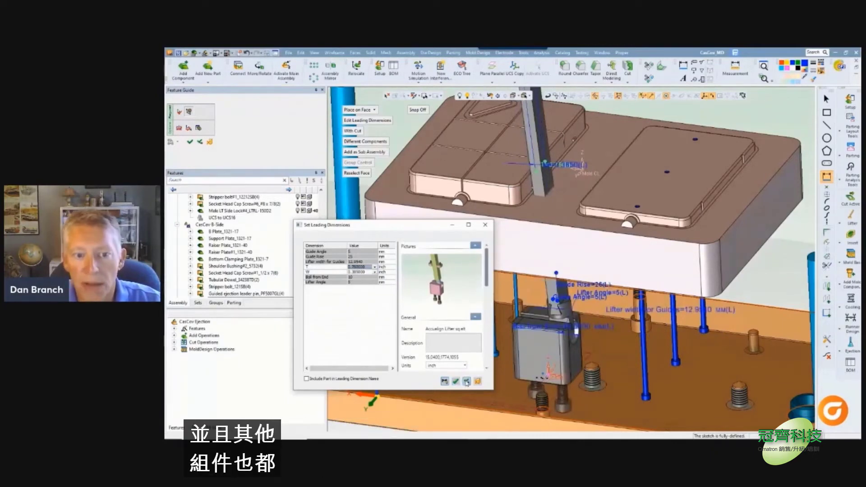
Step: Set both the T and W dimensions of the lifter bar to 0.51 inch and preview the resized assembly
left_click(374, 267)
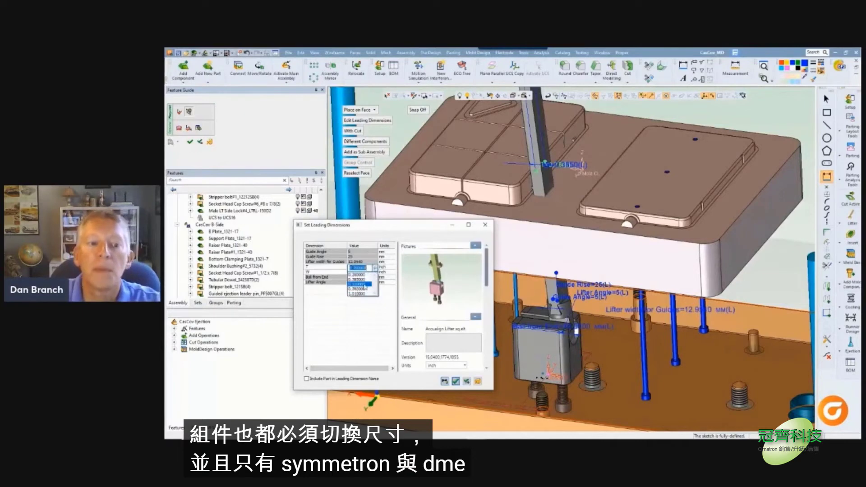
left_click(359, 284)
left_click(374, 273)
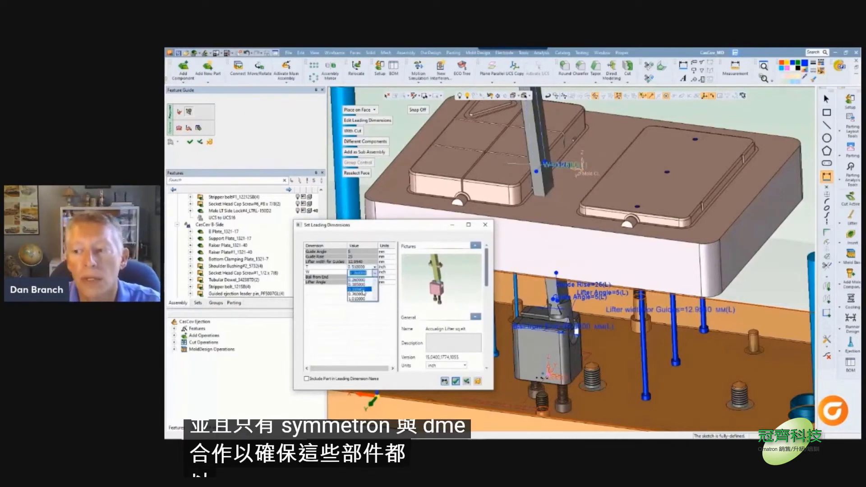
left_click(361, 289)
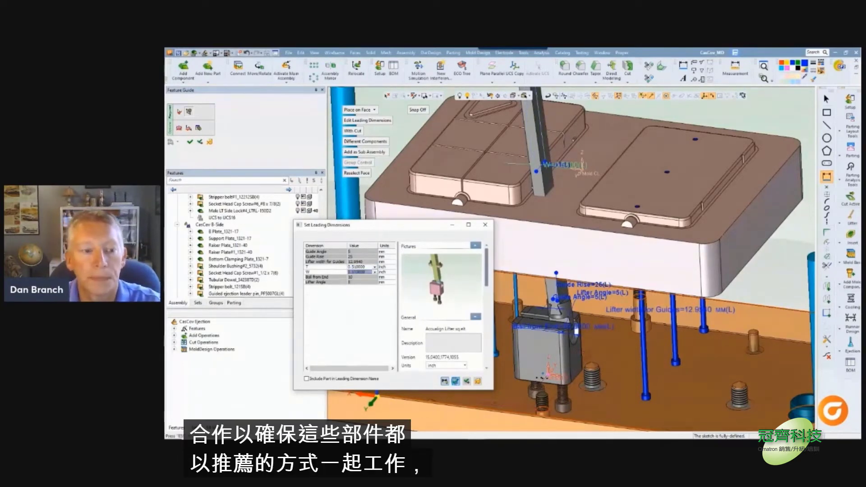
left_click(465, 383)
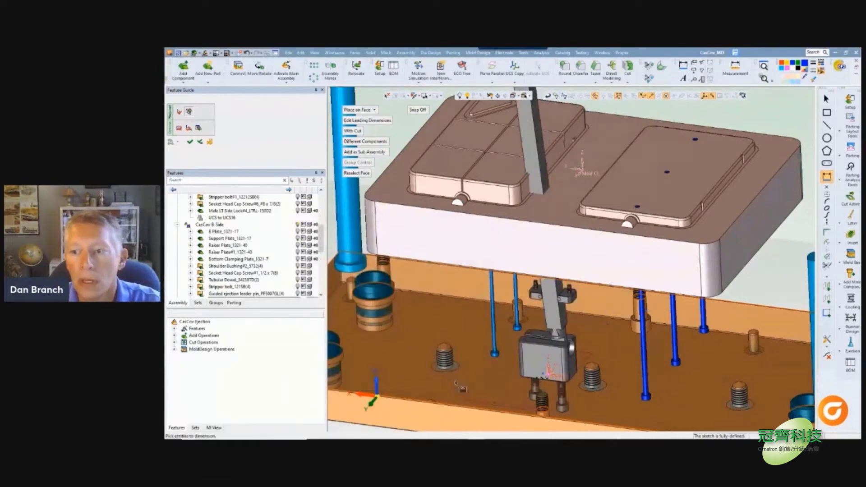
Step: Change the lifter's location dimension to shift it beside the ribbed core and confirm the lifter's placement in the mold
middle_click_drag(563, 344, 533, 303, "ctrl")
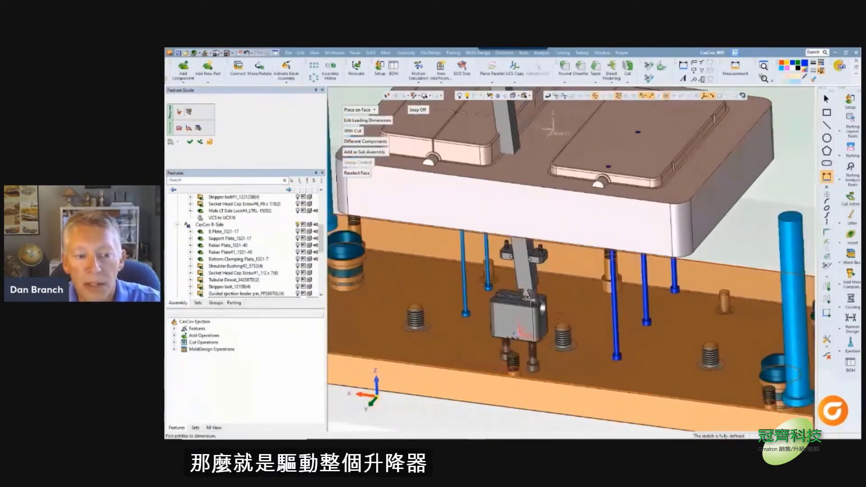
double_click(498, 374)
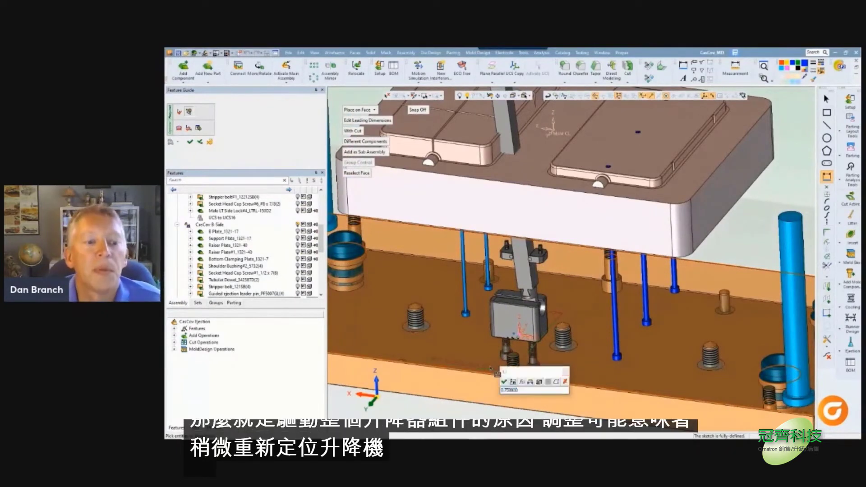
left_click_drag(528, 389, 496, 393)
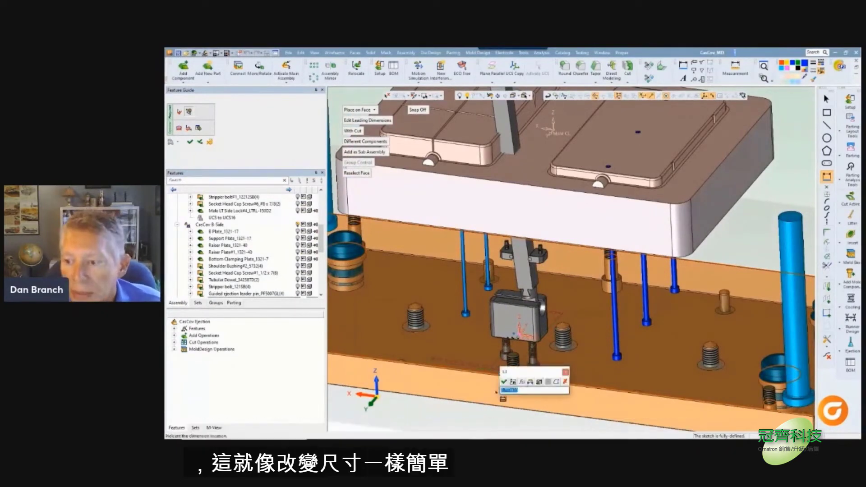
key("Return")
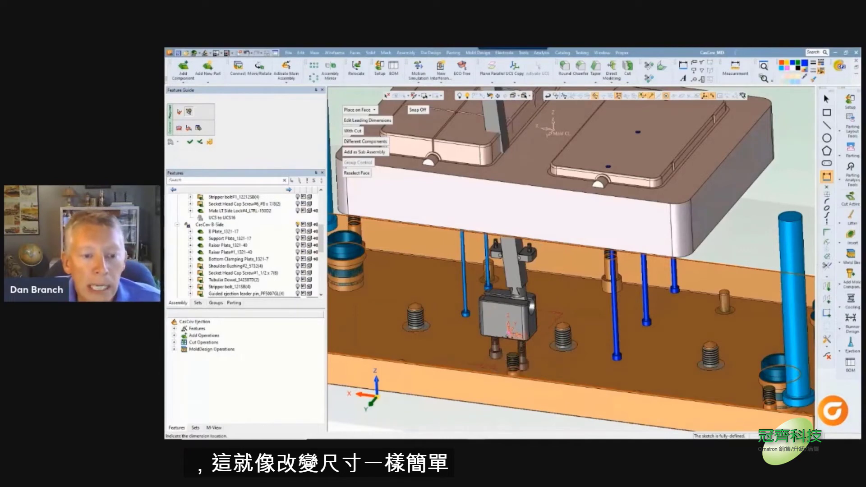
middle_click_drag(564, 227, 600, 259, "ctrl")
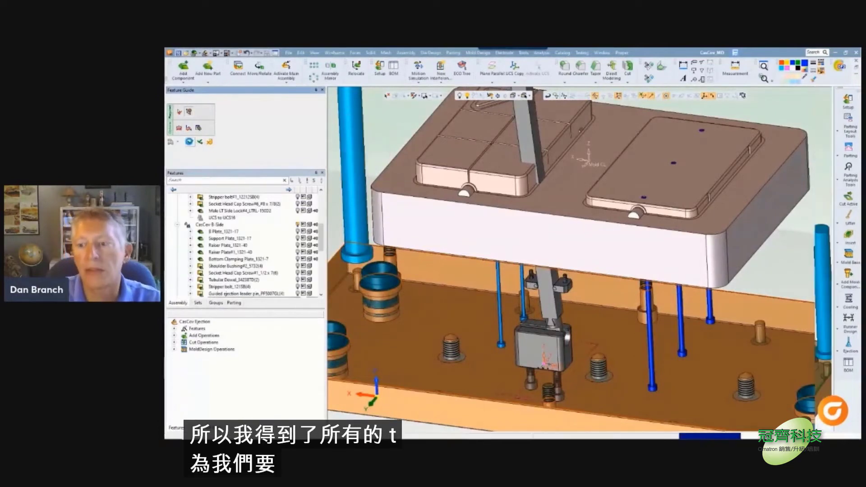
left_click(190, 143)
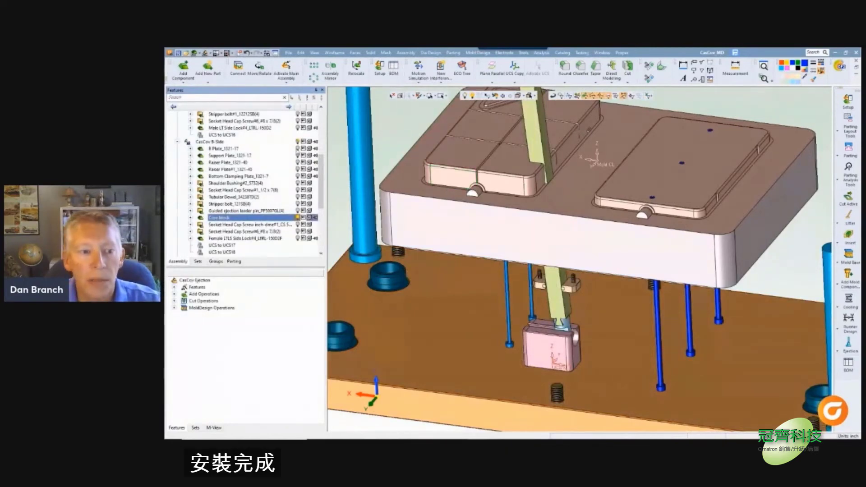
Step: Show the B Plate, Support Plate and Ejector Retainer Plate again around the core block
left_click(298, 149)
left_click(298, 156)
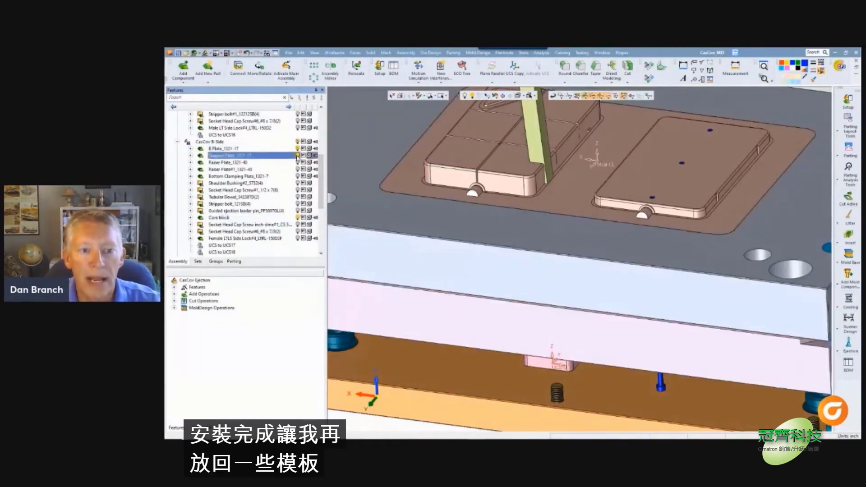
scroll(298, 158, "down", 4)
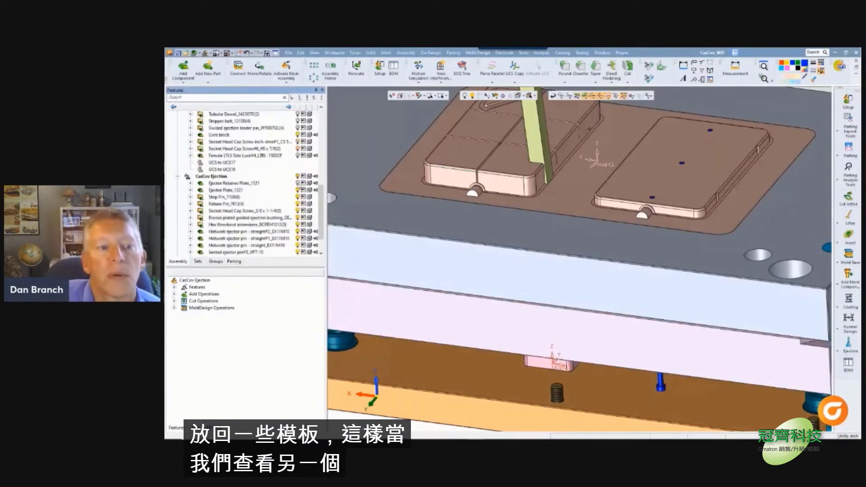
left_click(297, 183)
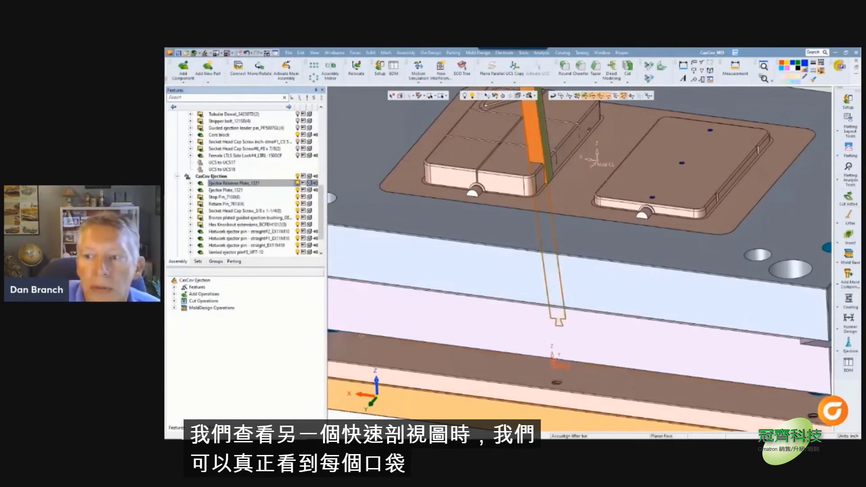
Step: Cut a dynamic section through the mold at the lifter to examine its pockets in the plates, and close the section
left_click(337, 373)
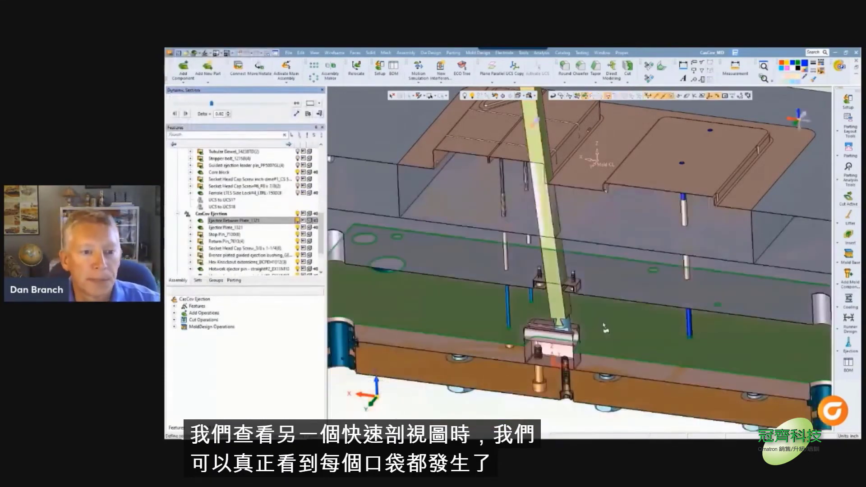
mouse_move(608, 312)
middle_mouse_down()
mouse_move(615, 297)
mouse_move(602, 305)
middle_mouse_up()
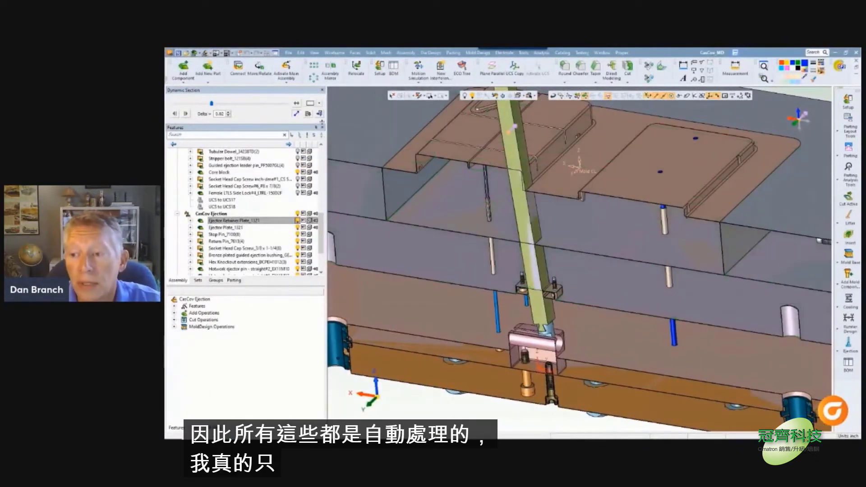
left_click(320, 114)
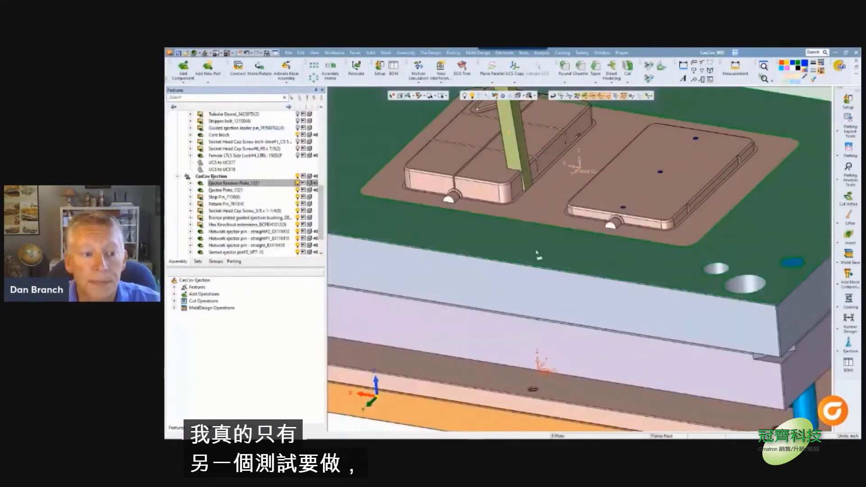
Step: Start a Cut Lifter operation and select the Accualign lifter bar protruding from the core block for trimming
middle_click_drag(577, 242, 614, 259)
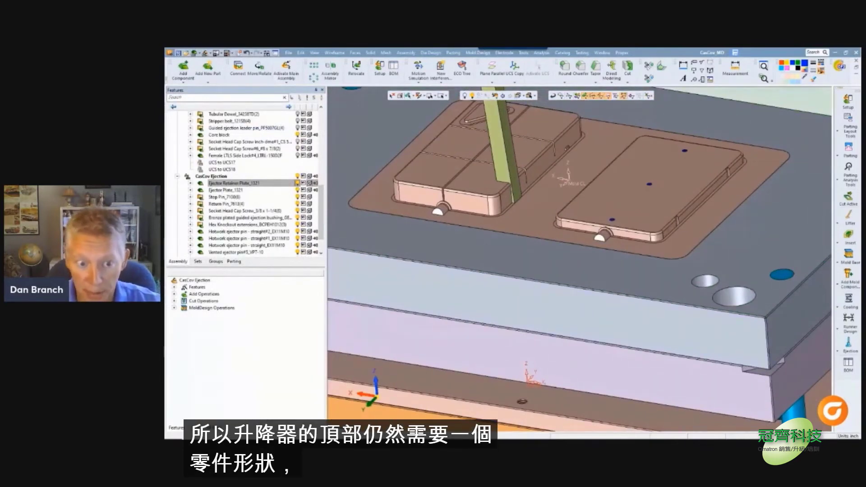
left_click_drag(321, 213, 321, 224)
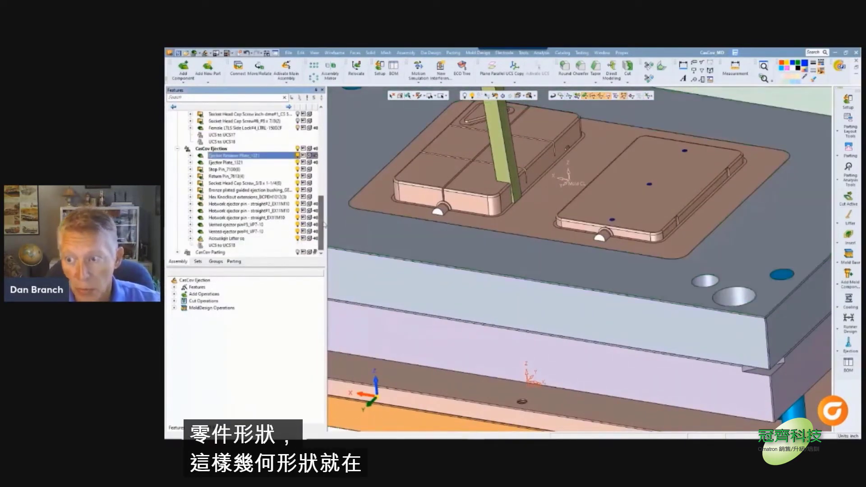
left_click(841, 228)
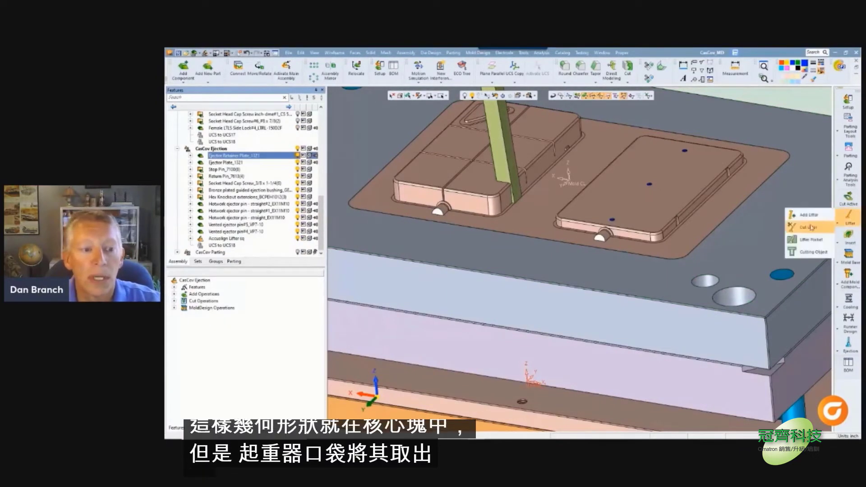
left_click(801, 228)
left_click(501, 168)
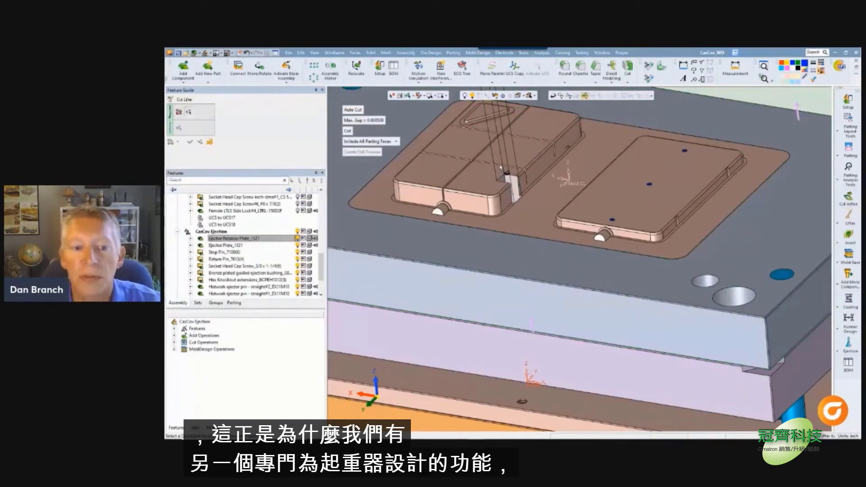
Step: Show the CasCov Parting assembly, select the QuickSplit side face beside the lifter and apply the lifter bar trim
scroll(308, 293, "down", 2)
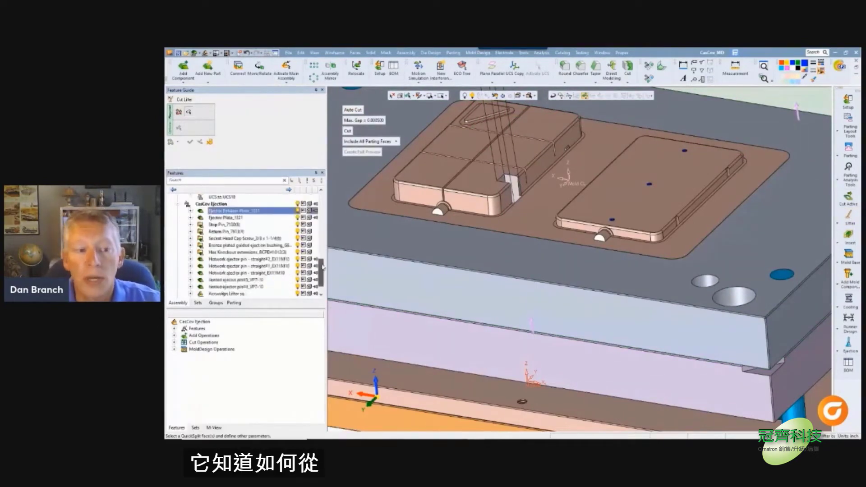
left_click(308, 294)
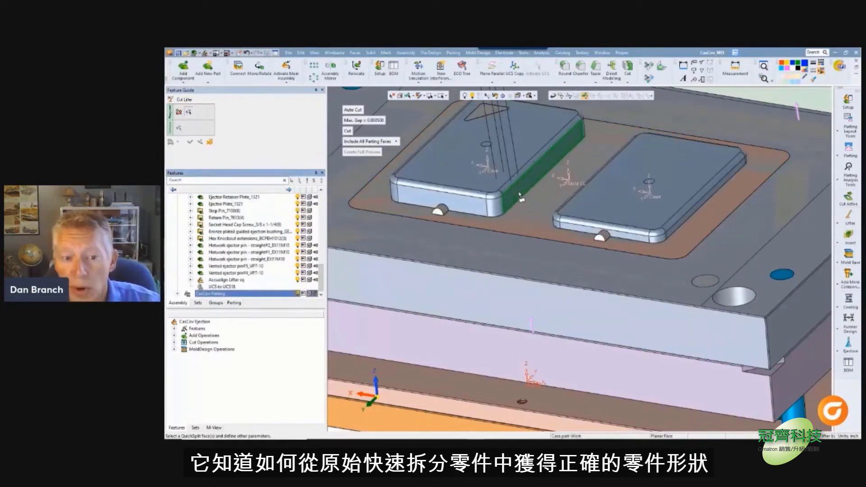
left_click(519, 193)
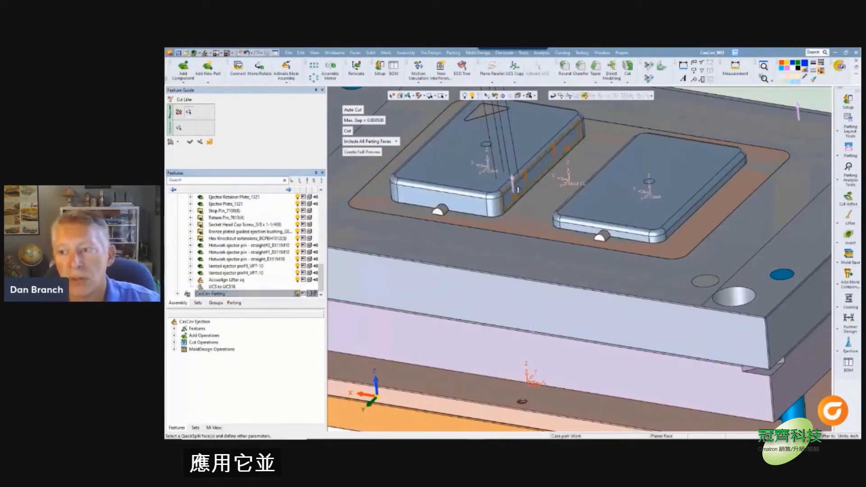
left_click(190, 142)
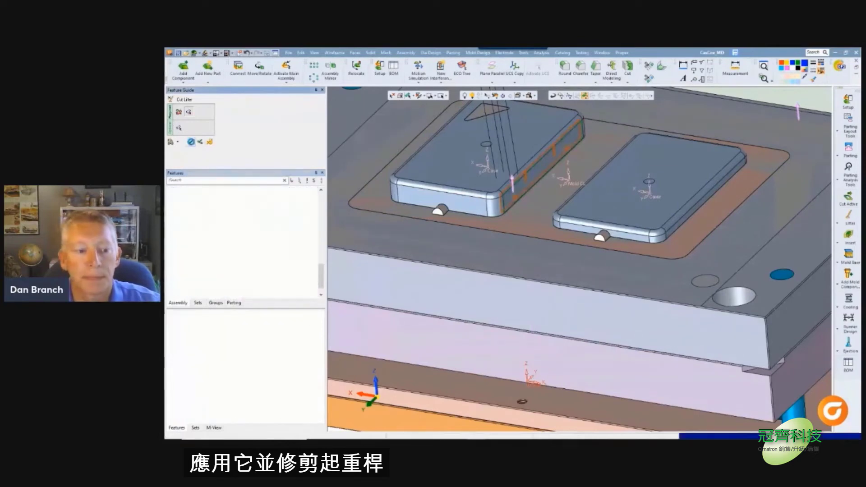
Step: Hide the CasCov Parting assembly and activate the main assembly
left_click(298, 253)
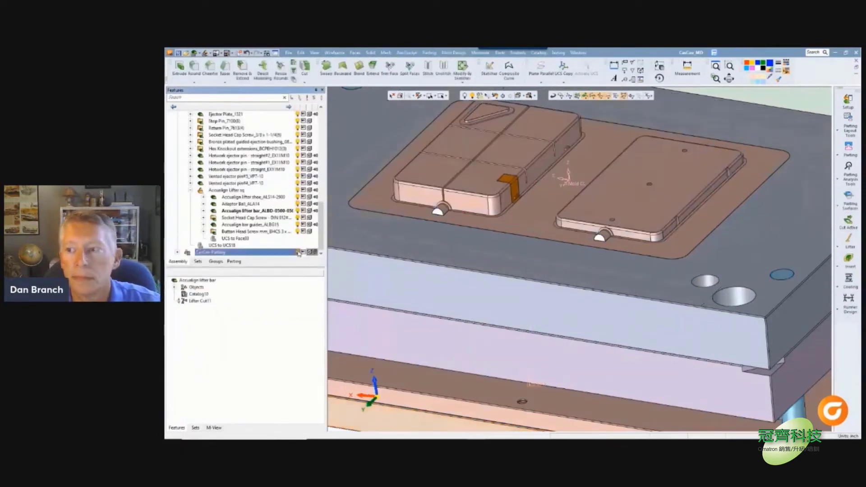
middle_click_drag(532, 255, 518, 321)
right_click(712, 127)
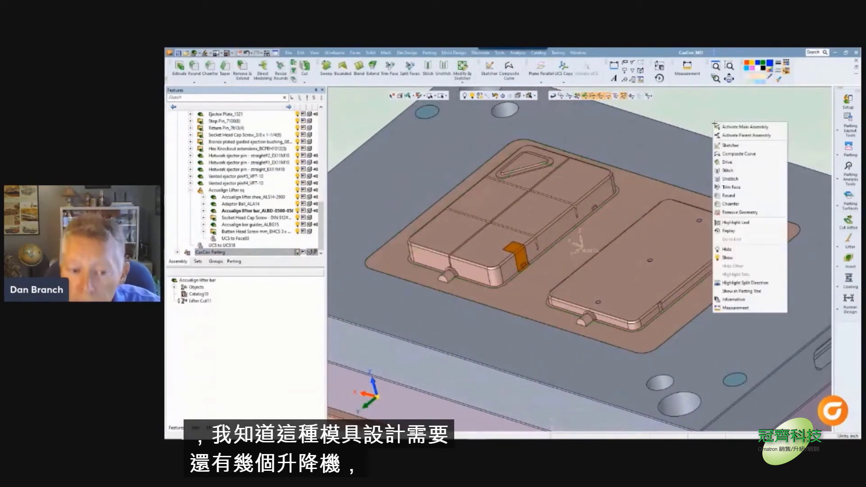
left_click(729, 127)
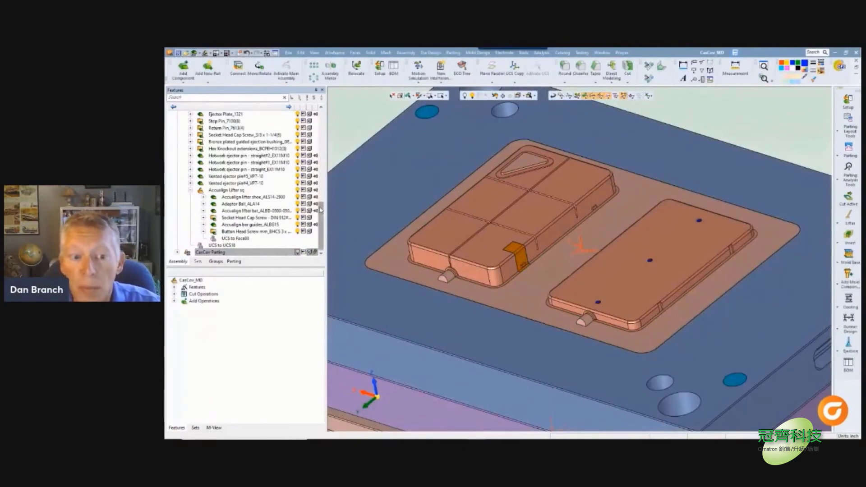
Step: Make the core block transparent to expose the trimmed lifter bar and ejector pins inside it
scroll(321, 220, "up", 7)
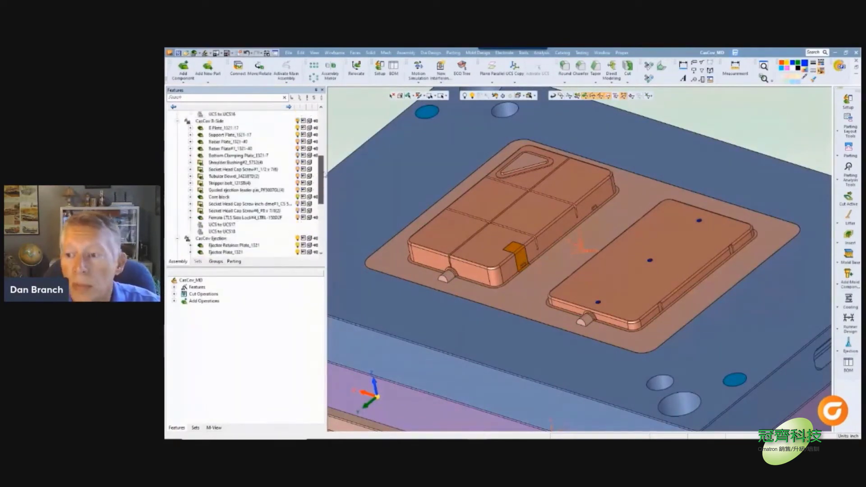
left_click(314, 197)
left_click(310, 197)
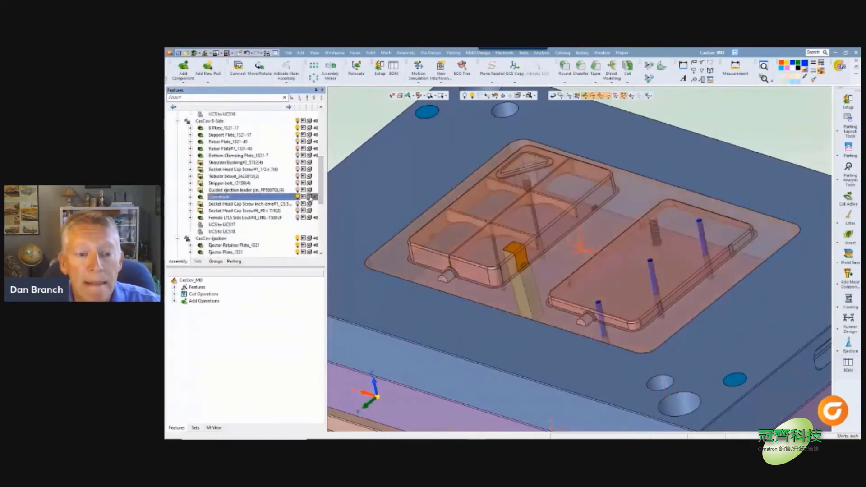
middle_click_drag(692, 143, 683, 163)
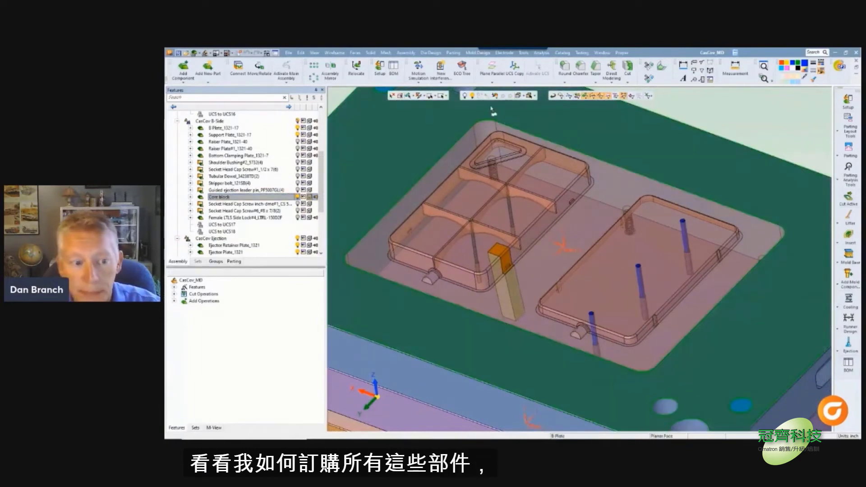
Step: Open the assembly's BOM purchase list and examine its available and displayed column fields, keeping the current columns
left_click(395, 67)
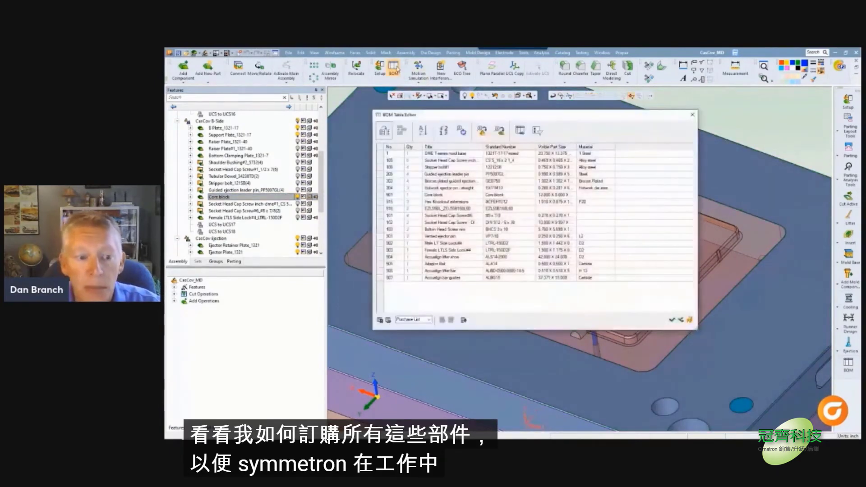
left_click_drag(488, 120, 504, 125)
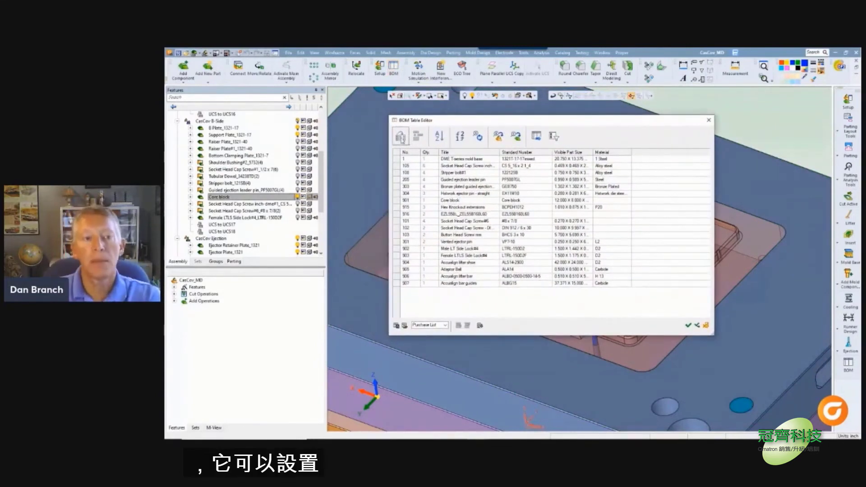
left_click(401, 137)
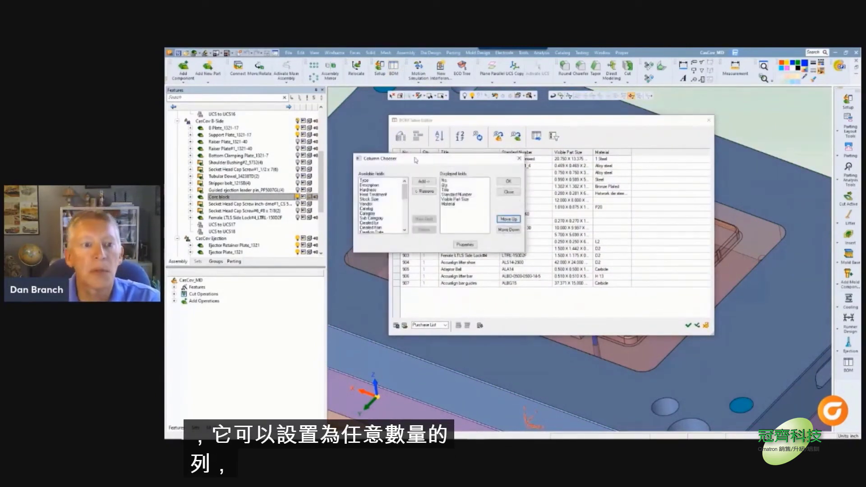
left_click_drag(418, 163, 438, 165)
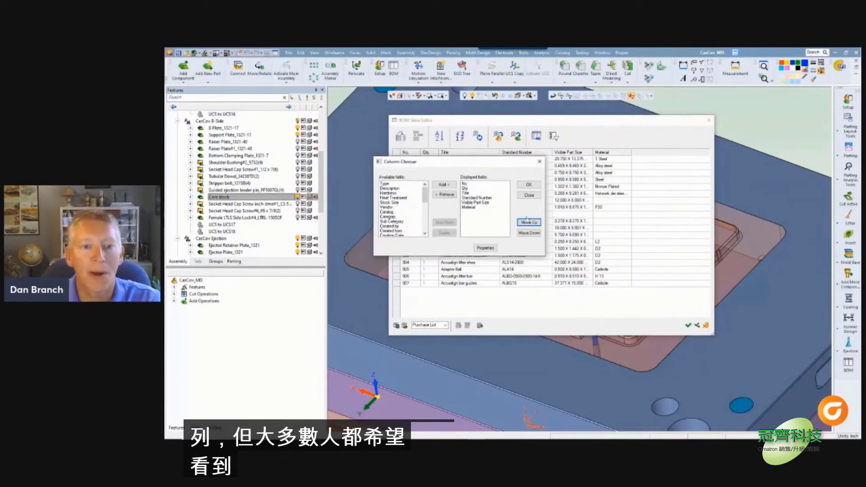
left_click(531, 196)
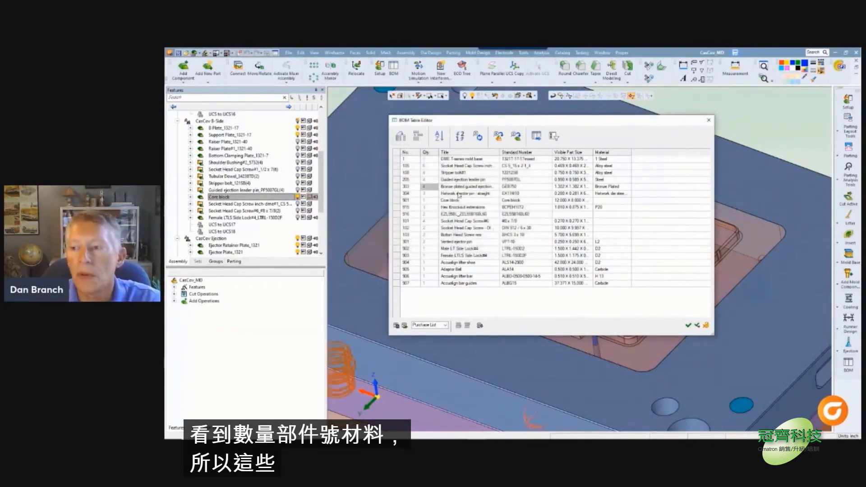
Step: Export the BOM to an Excel (*.xlsx) file with the DME eSTORE template, no filtering, catalog components included and the output file opened
left_click(525, 202)
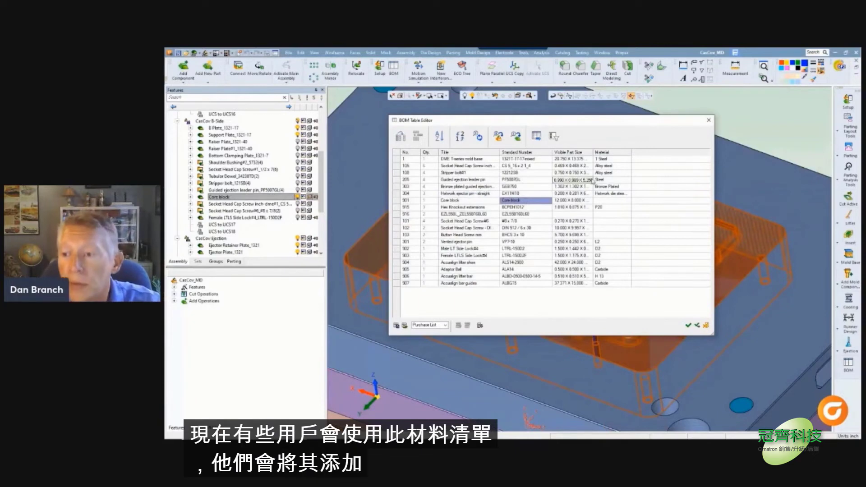
left_click(554, 136)
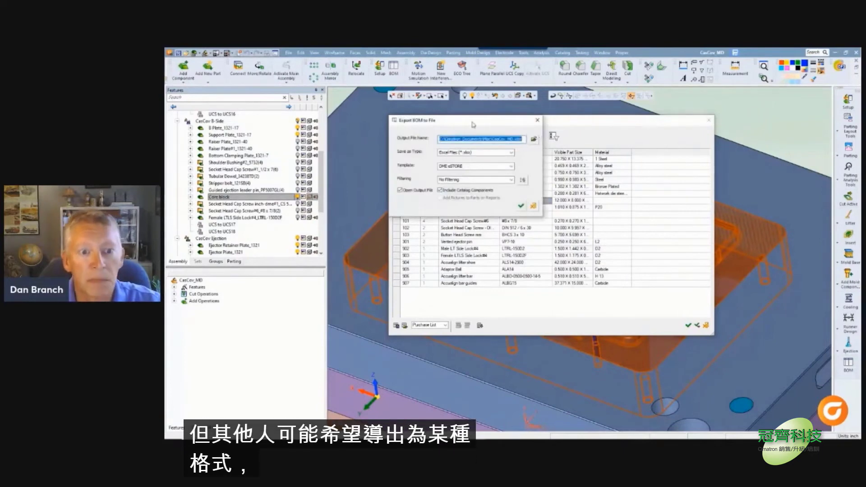
left_click_drag(473, 124, 533, 170)
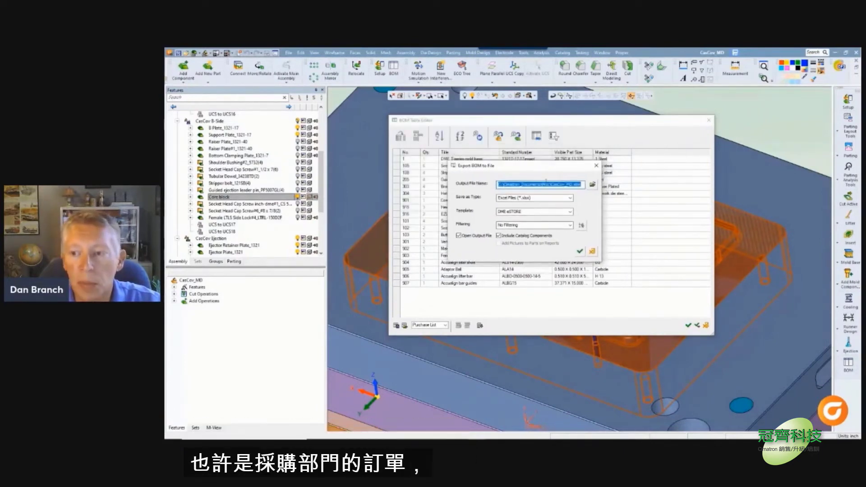
left_click(571, 199)
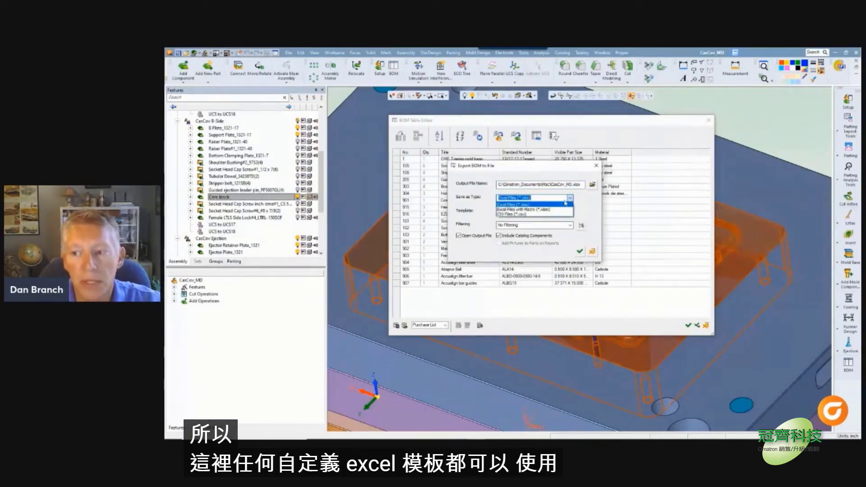
left_click(590, 206)
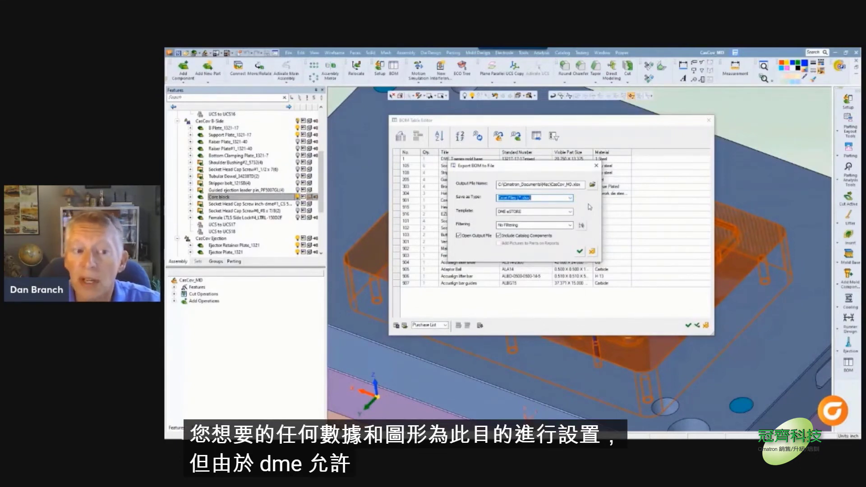
left_click(571, 212)
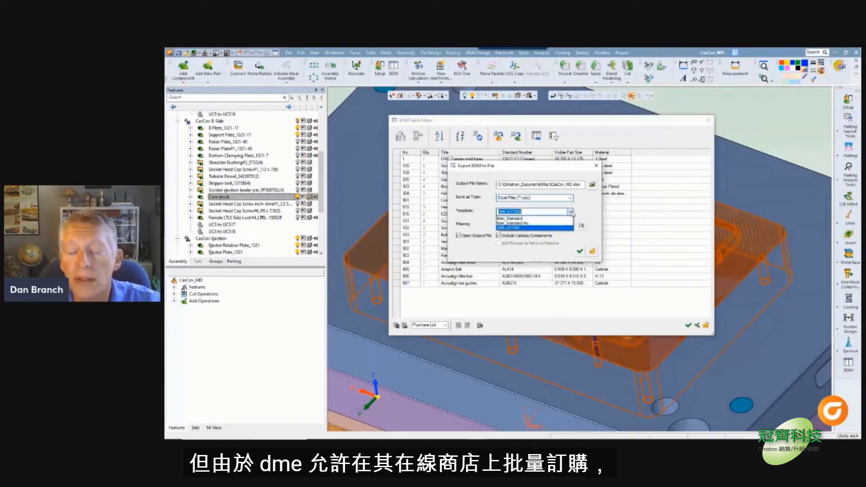
left_click(551, 228)
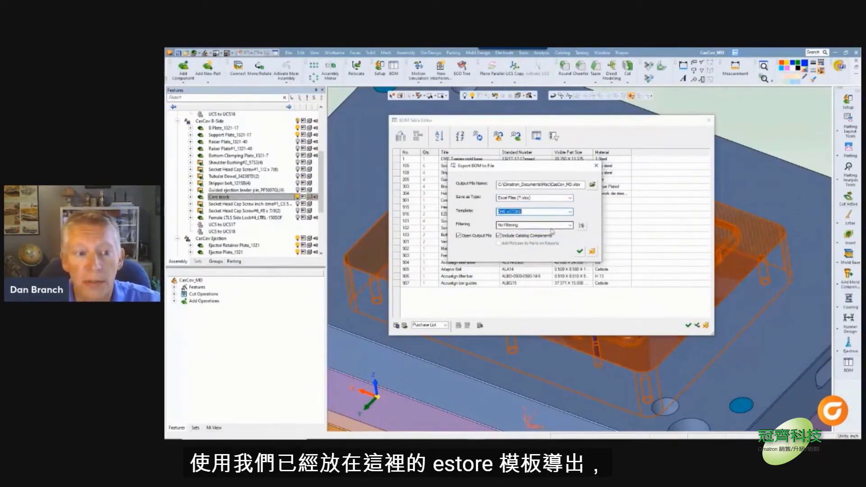
left_click(579, 251)
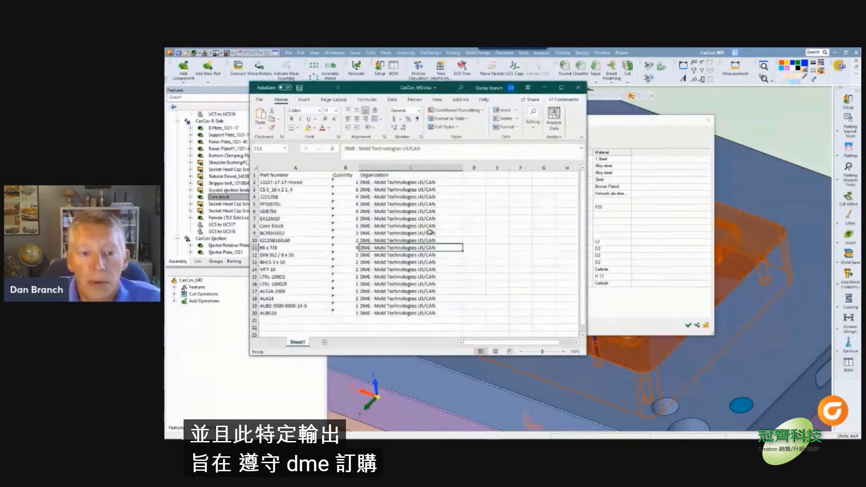
Step: Examine the part numbers, quantities and organization in the exported Excel list, and switch back to the mold assembly in Cimatron
scroll(430, 232, "down", 3)
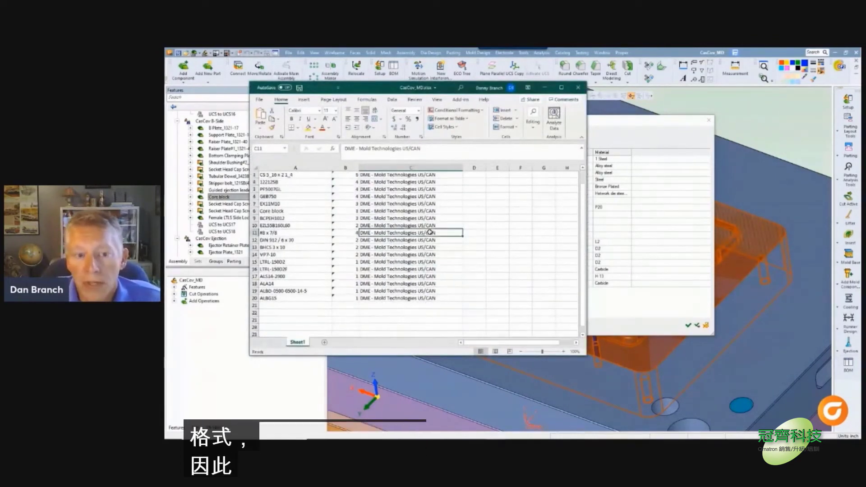
scroll(430, 232, "up", 3)
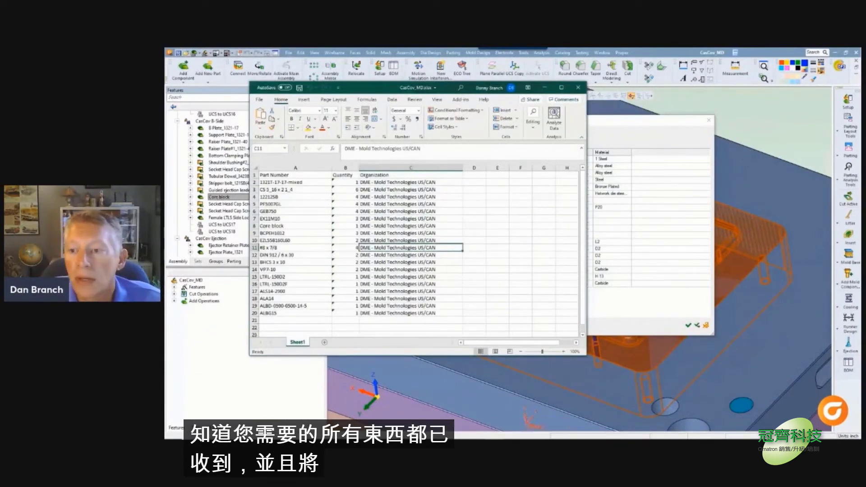
key("alt+Tab")
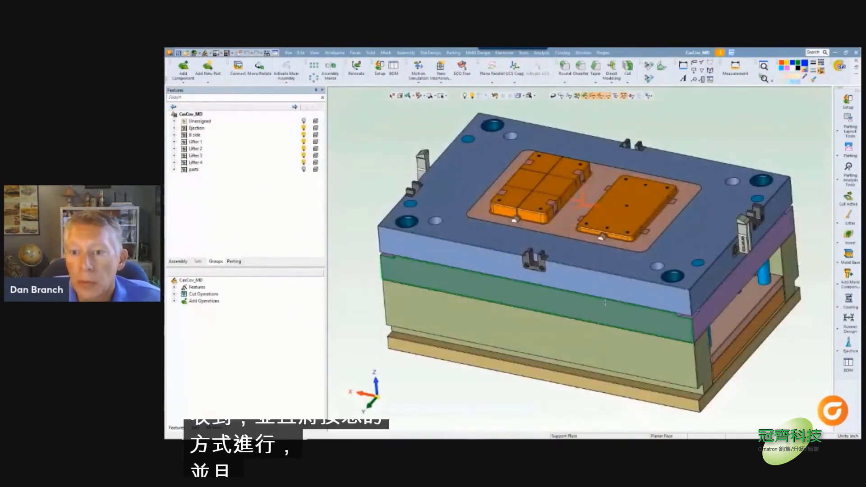
Step: Open the Motion Simulation of the CasCov mold and run the ejection stroke through to its end position
middle_click_drag(624, 325, 699, 276)
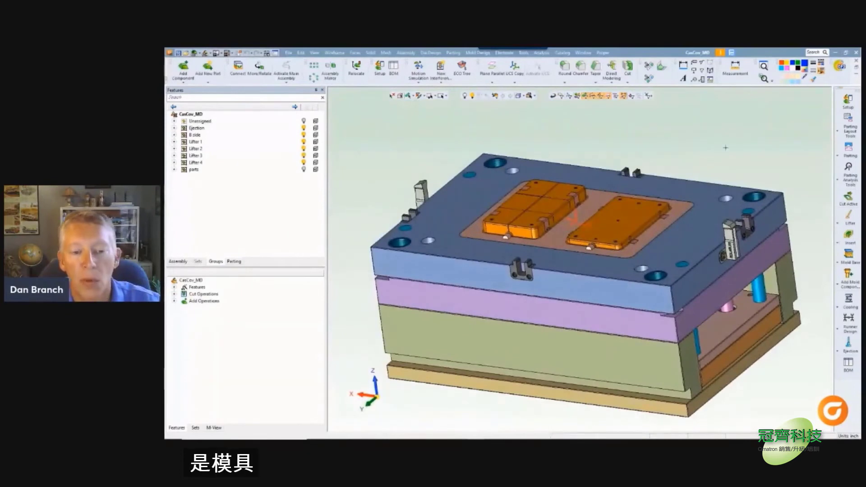
left_click(541, 54)
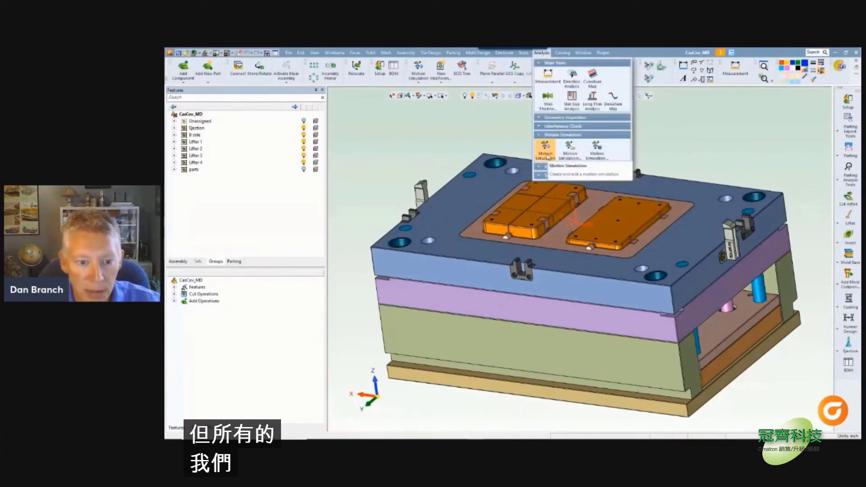
left_click(546, 151)
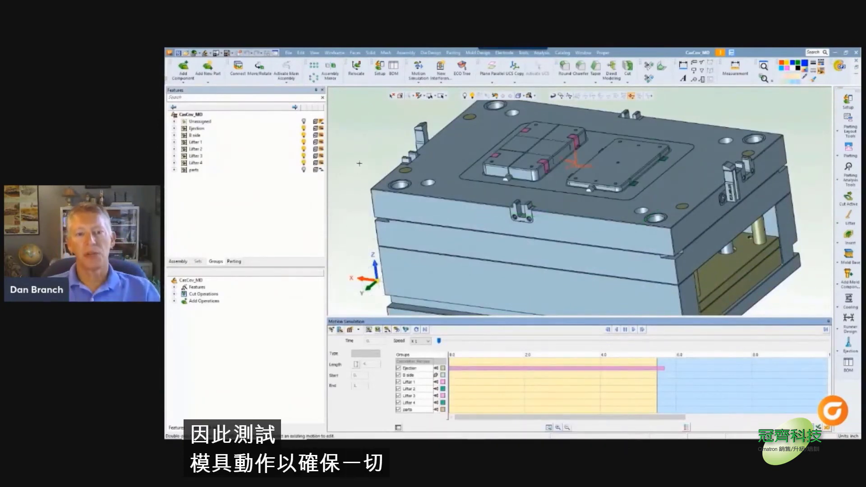
middle_click_drag(359, 163, 376, 168)
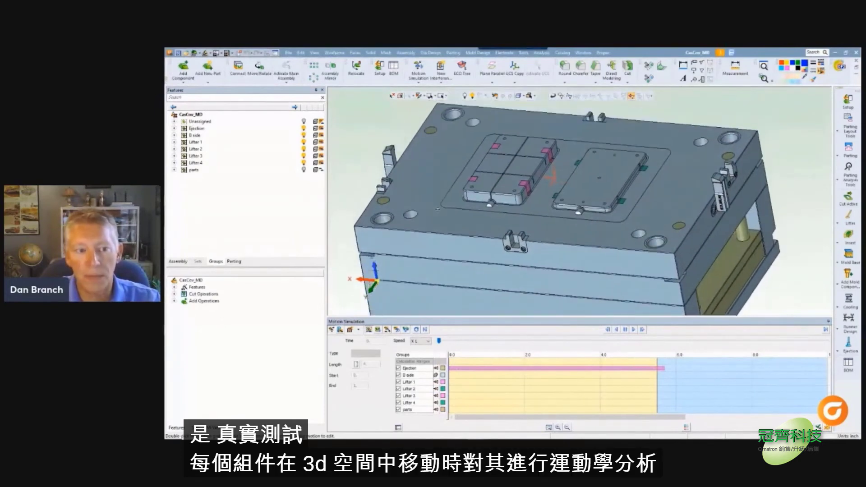
middle_click_drag(424, 199, 447, 205)
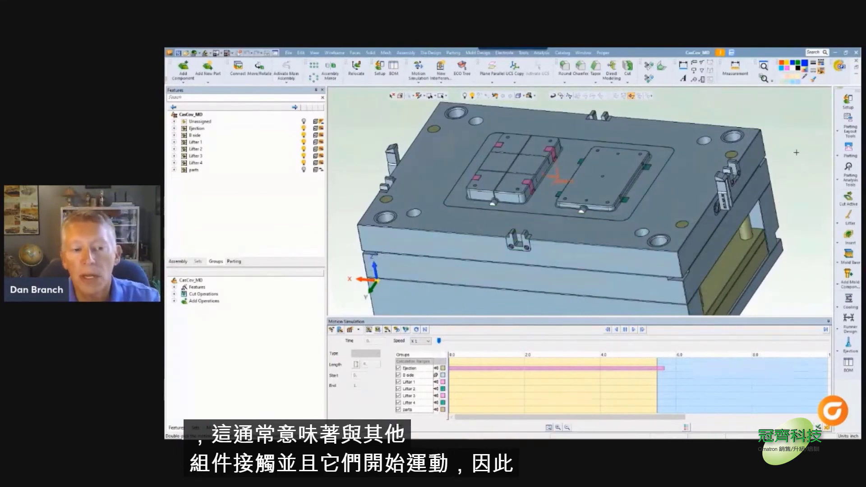
left_click_drag(438, 342, 795, 338)
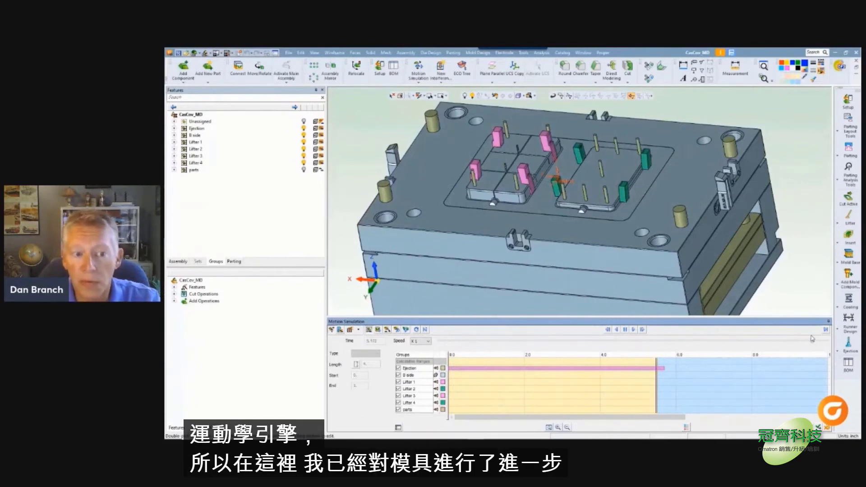
mouse_move(806, 339)
left_mouse_down()
mouse_move(456, 372)
mouse_move(813, 347)
left_mouse_up()
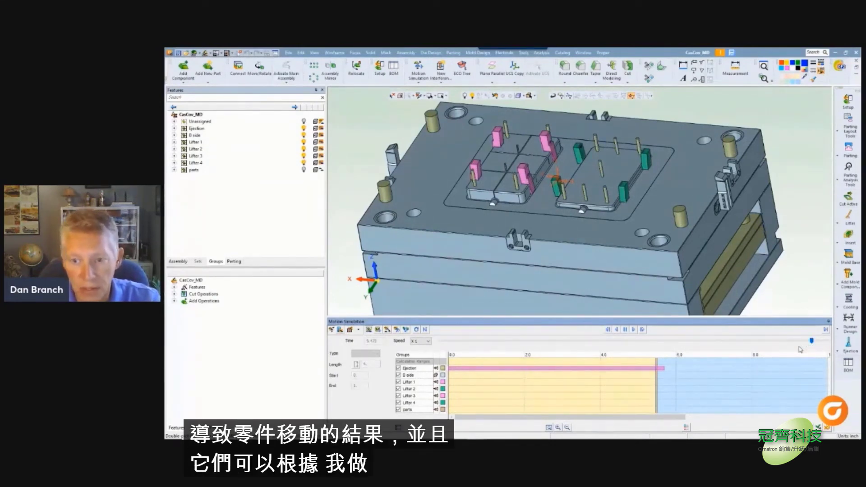
Step: Show the parts group and examine closely how the lifters and ejector pins push the molded parts off the core
left_click(304, 170)
middle_click_drag(526, 254, 527, 224)
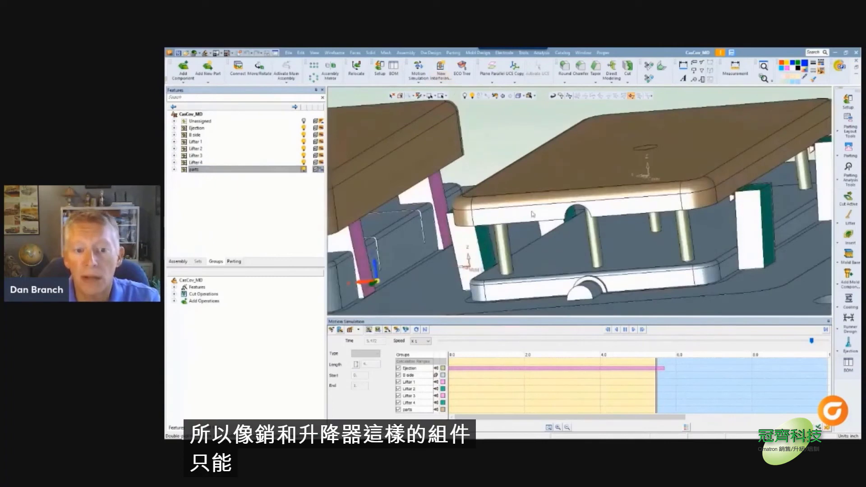
scroll(545, 204, "up", 5)
scroll(506, 195, "down", 5)
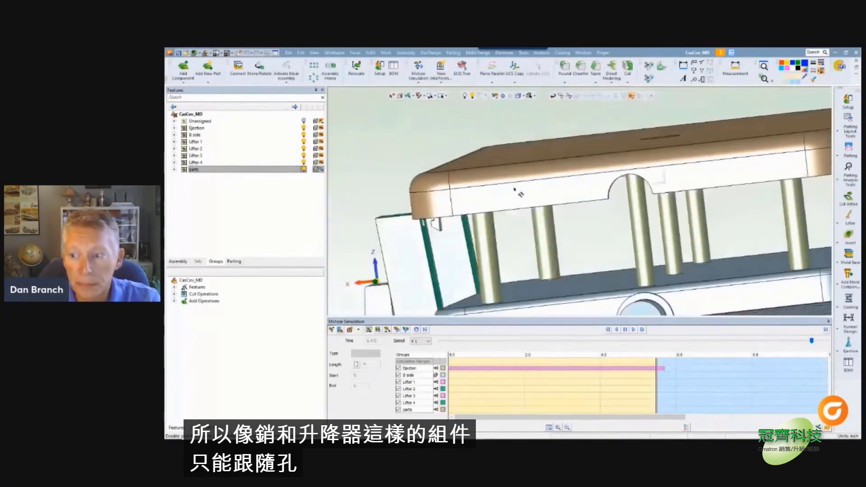
middle_click_drag(519, 192, 592, 329)
scroll(526, 181, "up", 5)
scroll(585, 195, "down", 4)
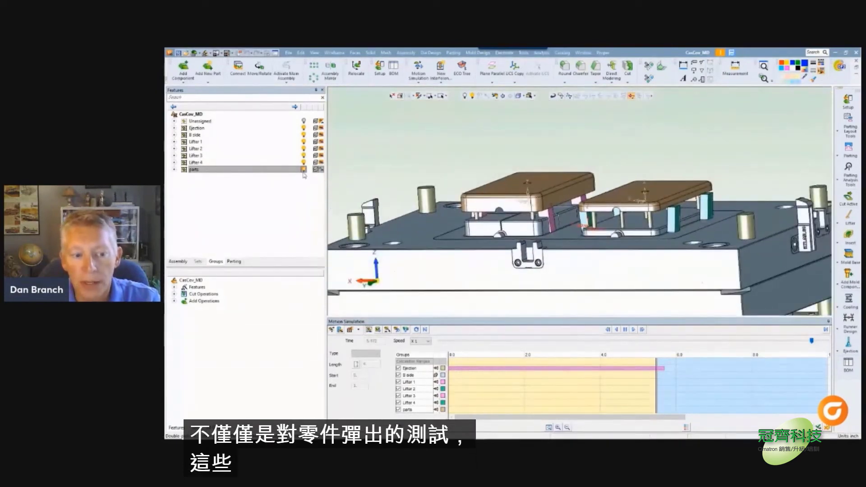
Step: Hide the parts and B side groups to expose the lifters and their shoes, and replay the ejection motion
left_click(304, 170)
left_click(304, 134)
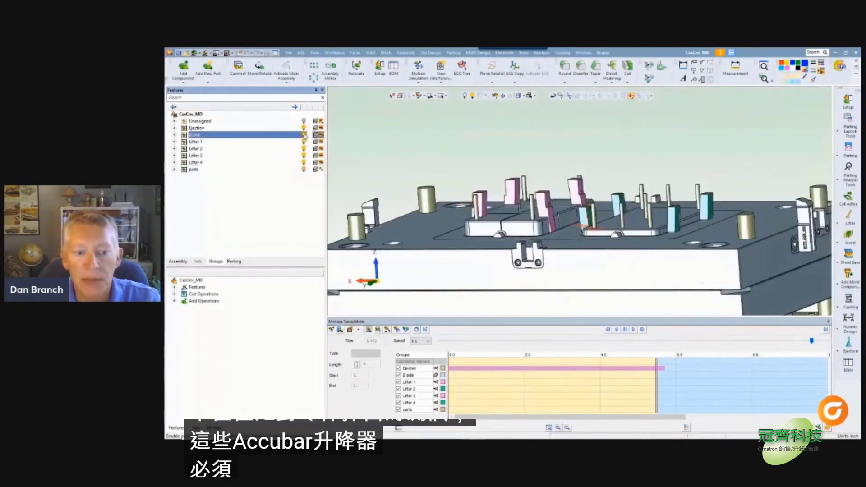
middle_click_drag(532, 117, 536, 187)
left_click_drag(811, 341, 809, 361)
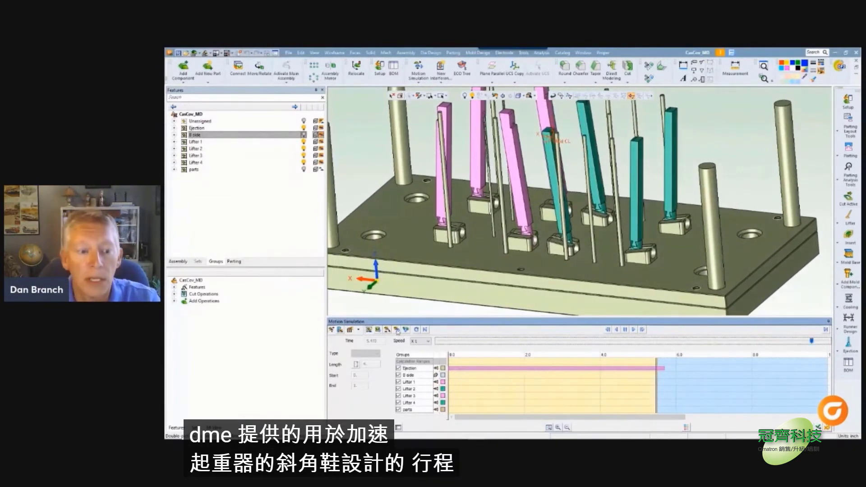
Step: Analyze the simulation's collision data with involved faces highlighted, and show the B side's Accualign bar guides#1 to examine where they meet the lifters
left_click(397, 330)
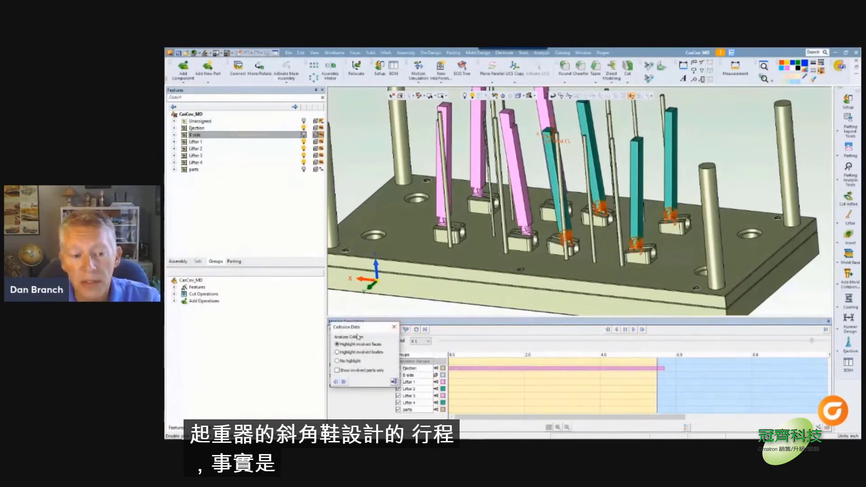
left_click_drag(364, 333, 396, 242)
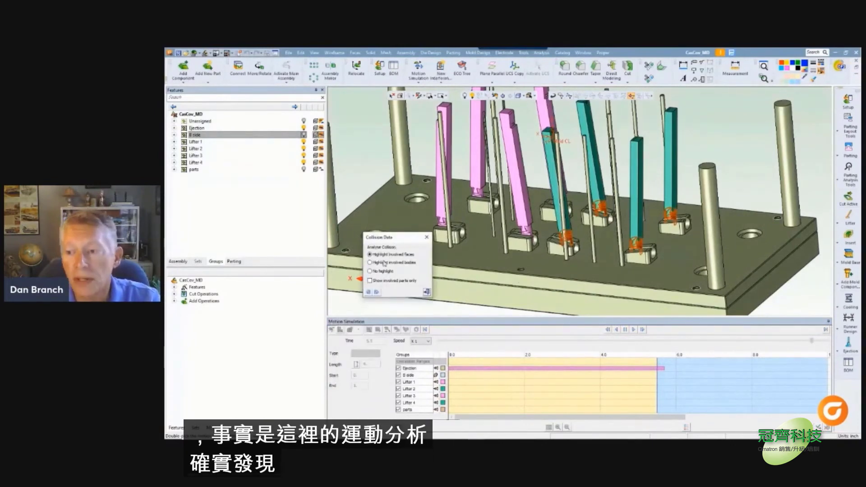
left_click(174, 135)
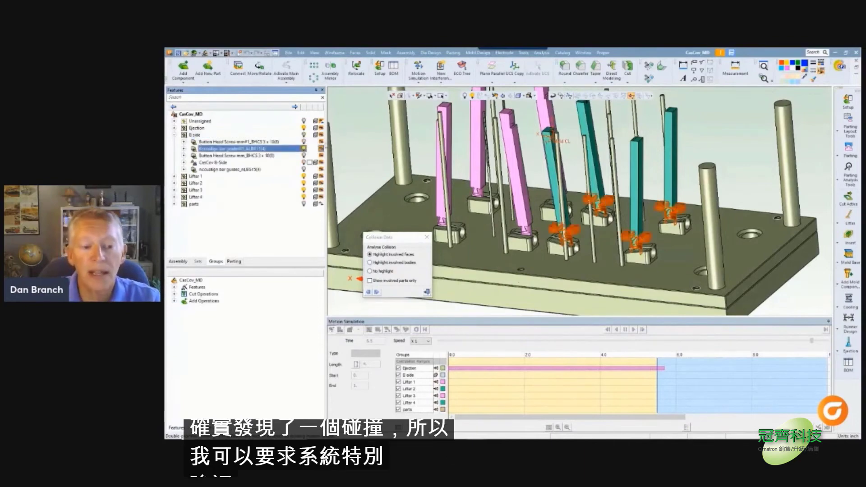
right_click_drag(762, 253, 609, 168, "ctrl")
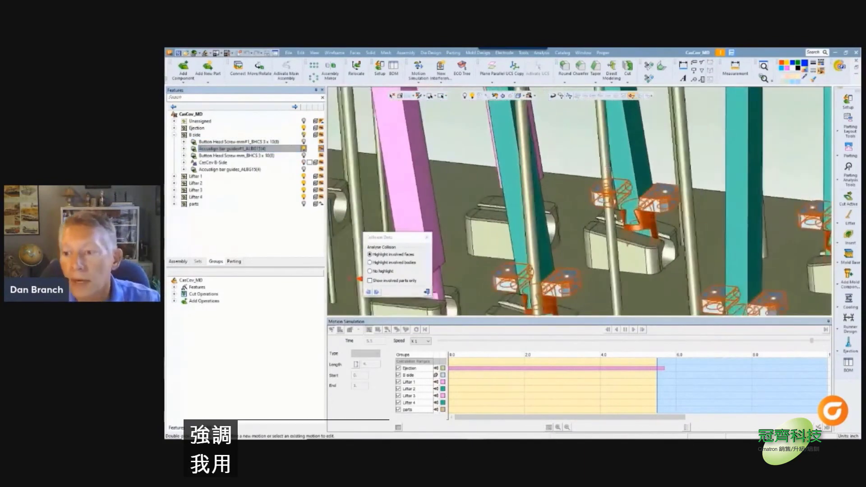
middle_click_drag(660, 307, 612, 239, "ctrl")
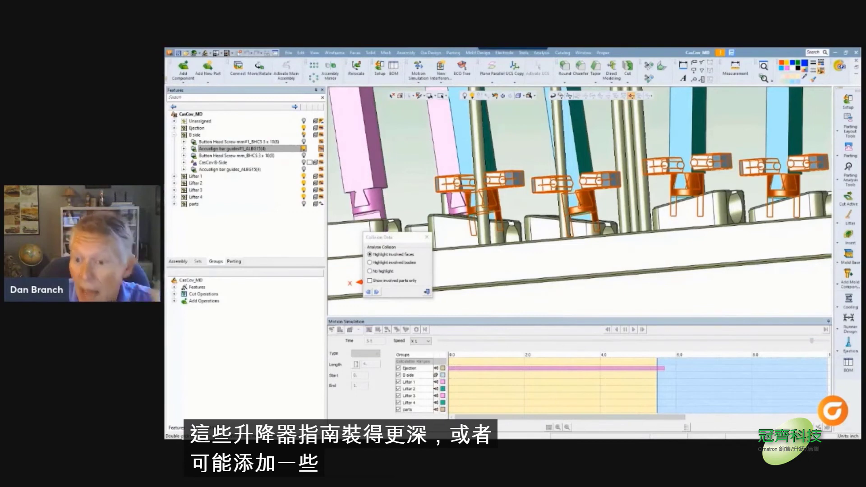
key("alt+Tab")
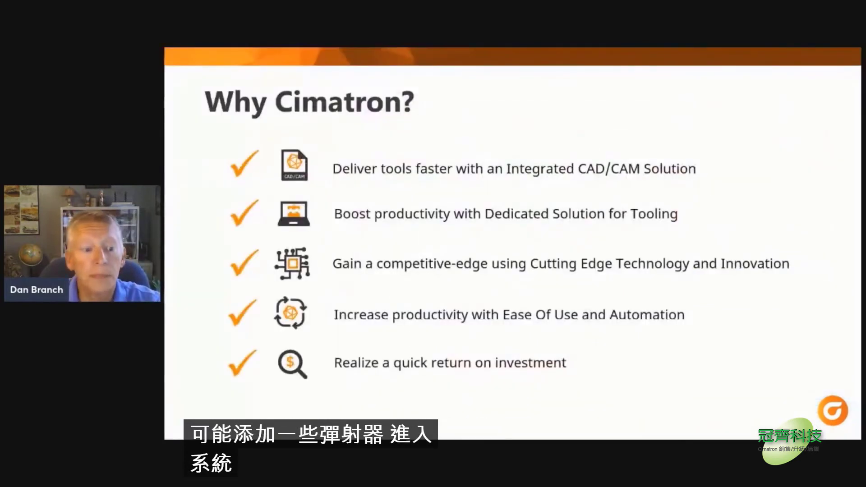